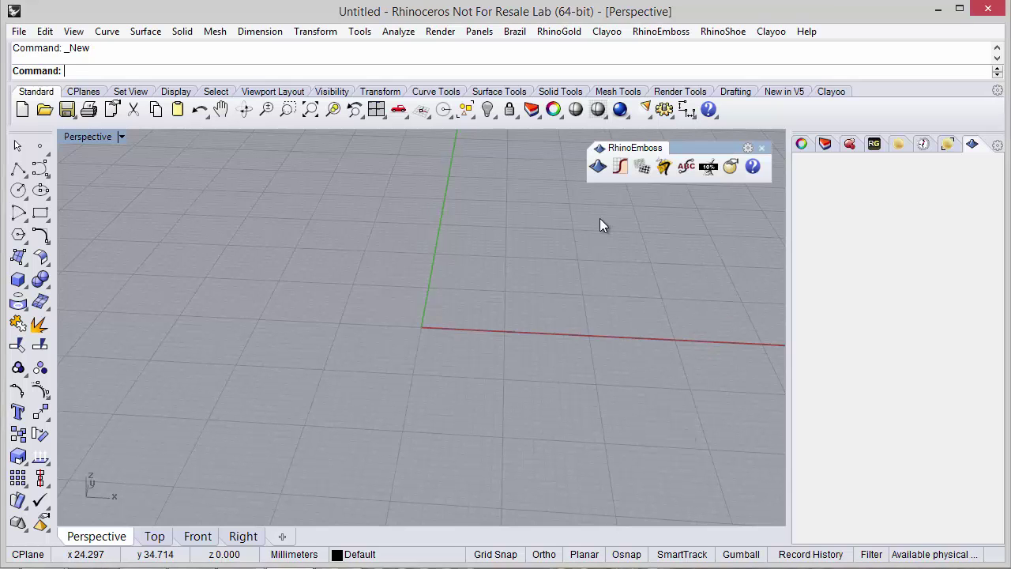
Step: Start a new RhinoEmboss project and choose the Mesh type, showing Delete Base and 0.50 cap distance
left_click(596, 174)
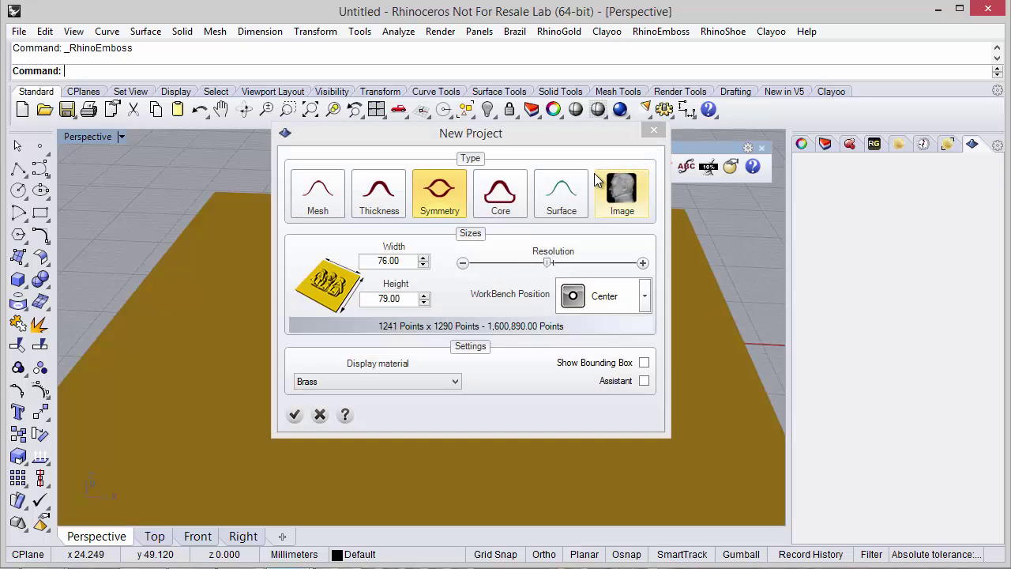
left_click_drag(482, 139, 762, 169)
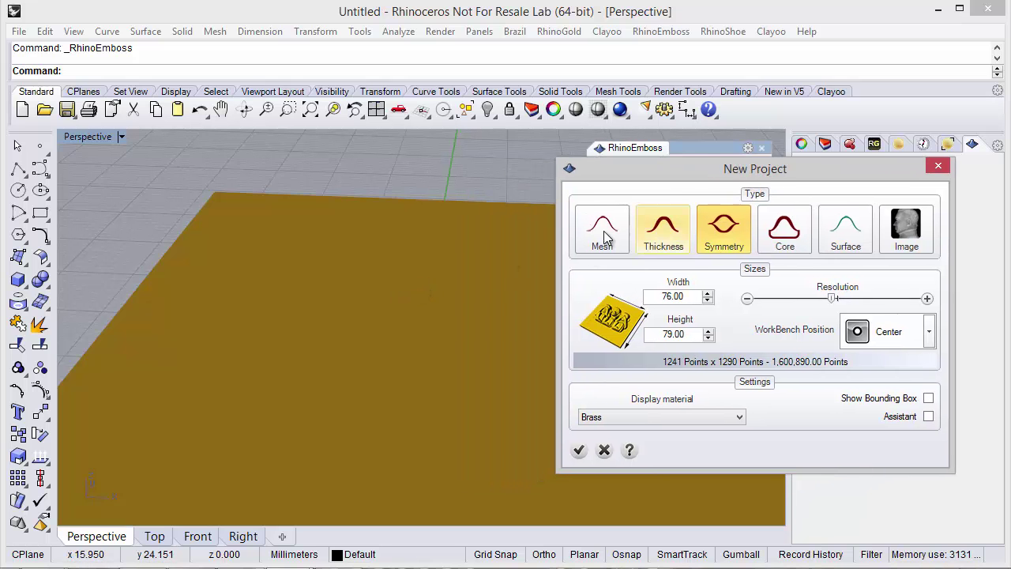
left_click_drag(675, 173, 588, 173)
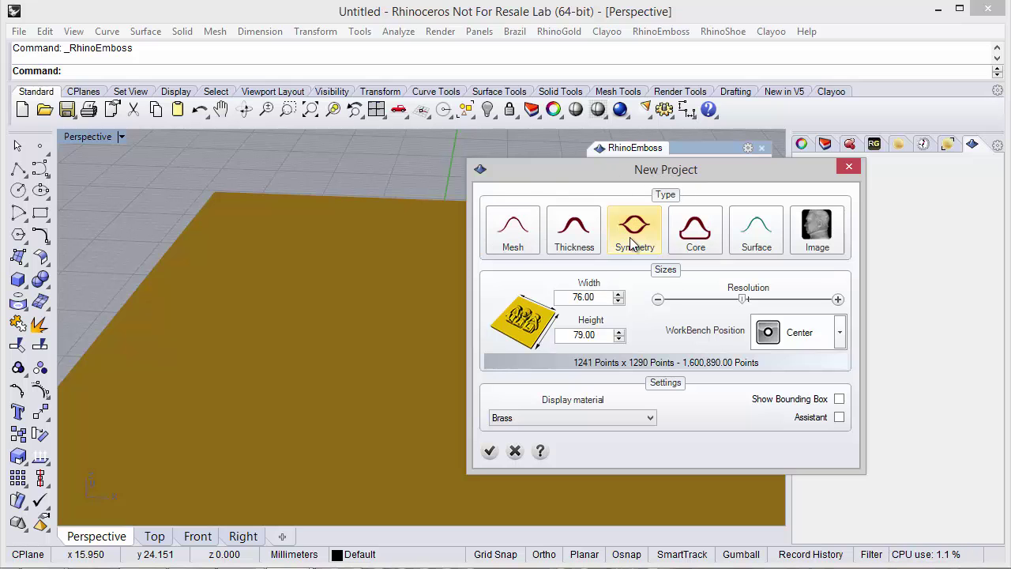
left_click_drag(546, 174, 589, 172)
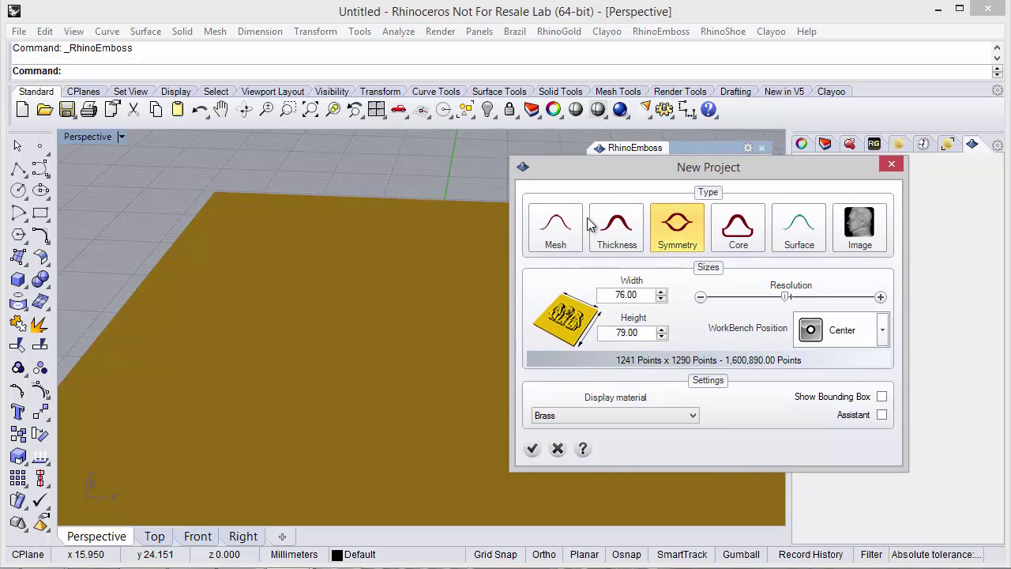
left_click(558, 231)
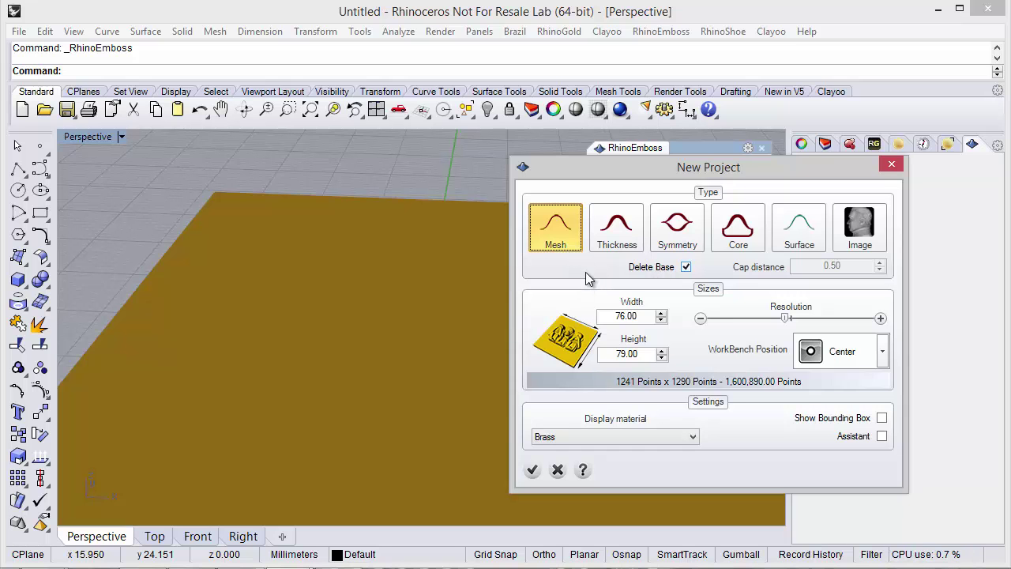
Step: Choose Thickness, set the cap distance to 1, then switch the project type to Symmetry
left_click(616, 231)
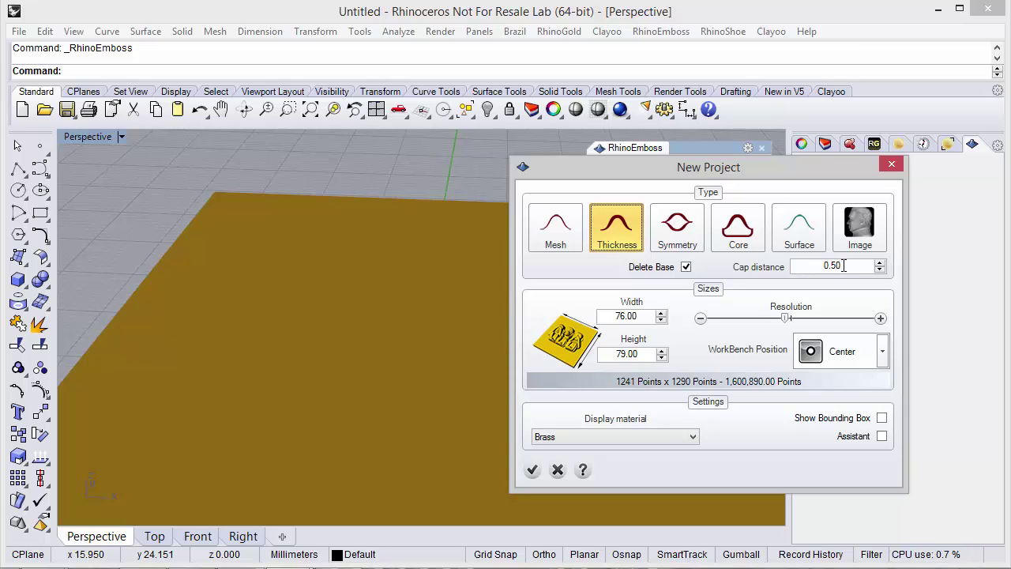
left_click_drag(843, 265, 811, 270)
type("1")
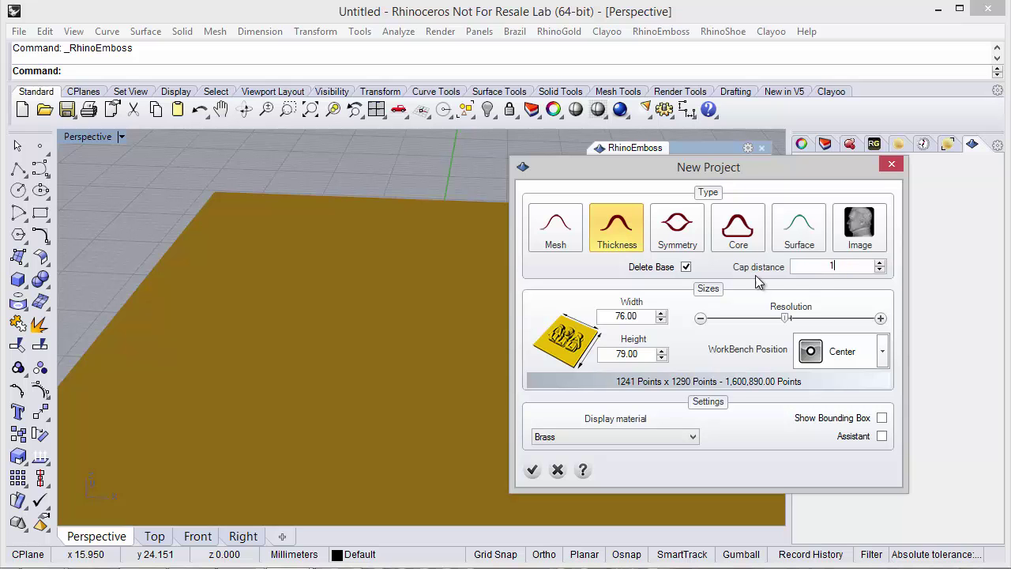
left_click(688, 244)
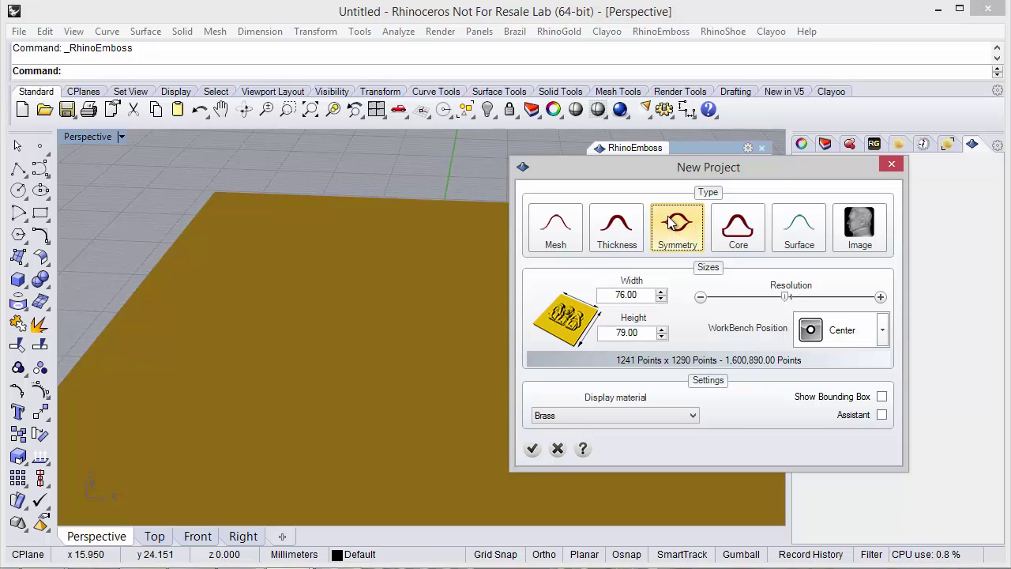
Step: Try the Core project type, then settle on Surface
left_click(724, 241)
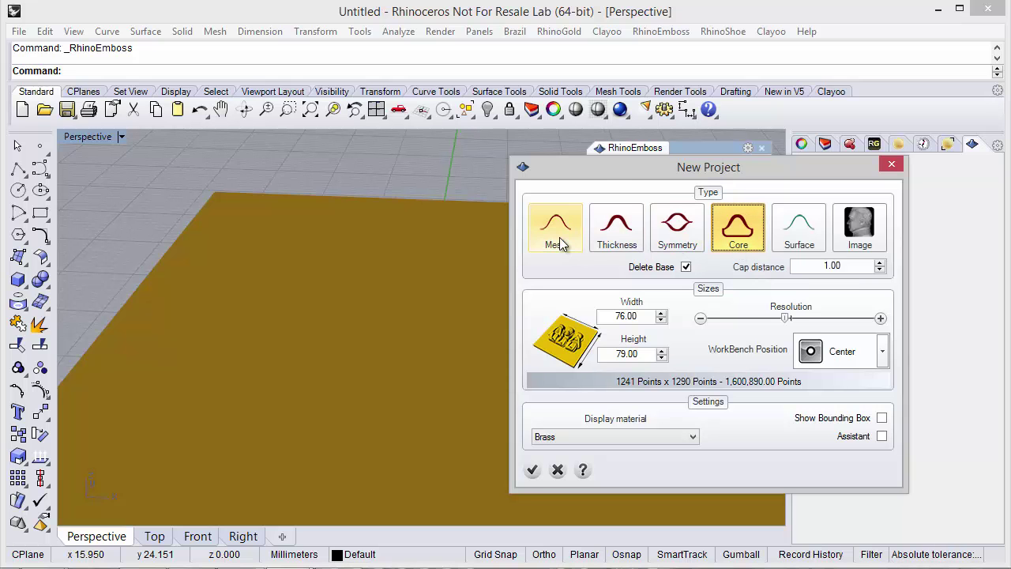
left_click_drag(597, 175, 506, 160)
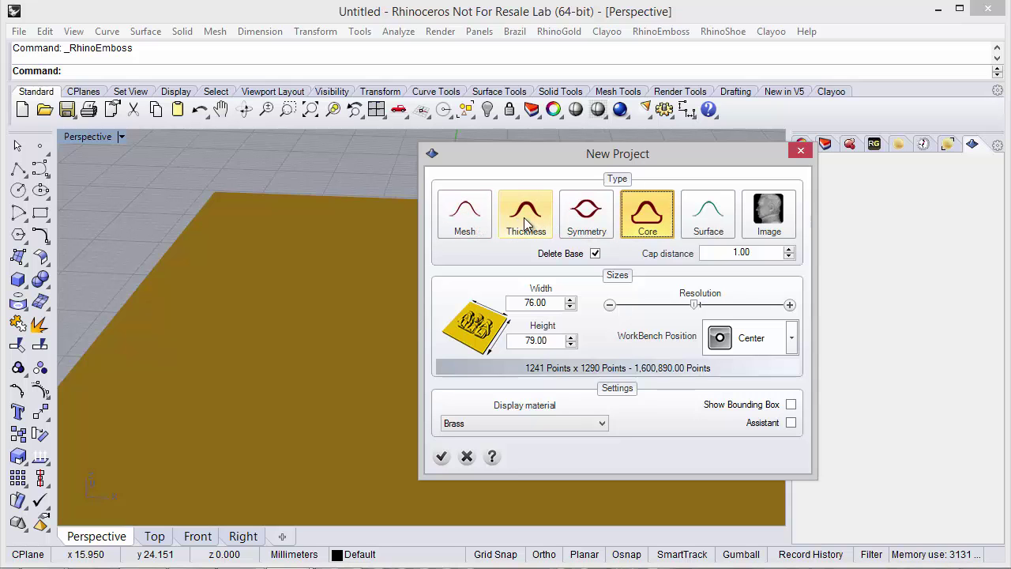
left_click(709, 227)
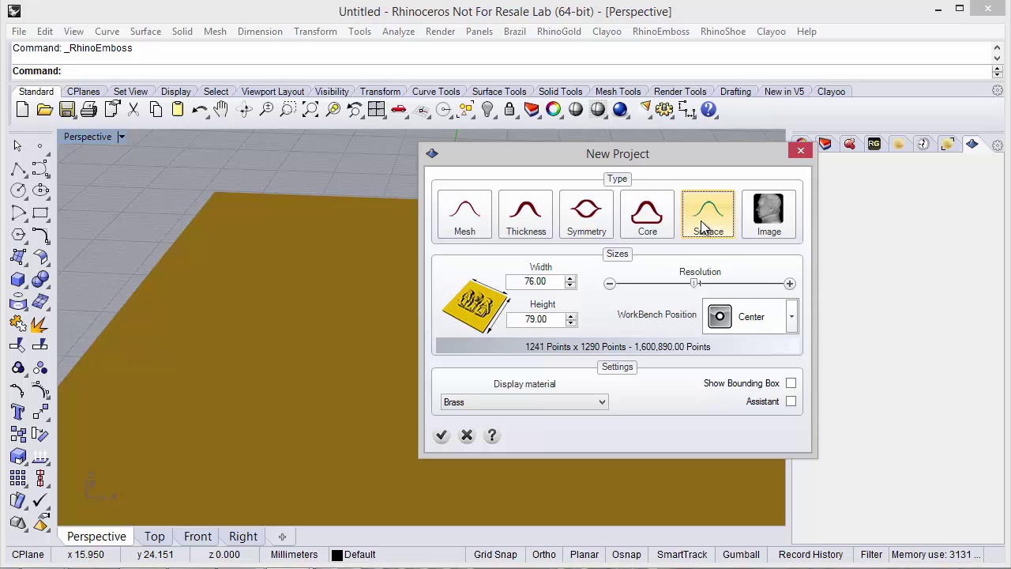
Step: Change the project type from Surface to Image and reposition the New Project dialog
left_click(701, 221)
left_click_drag(662, 159, 622, 156)
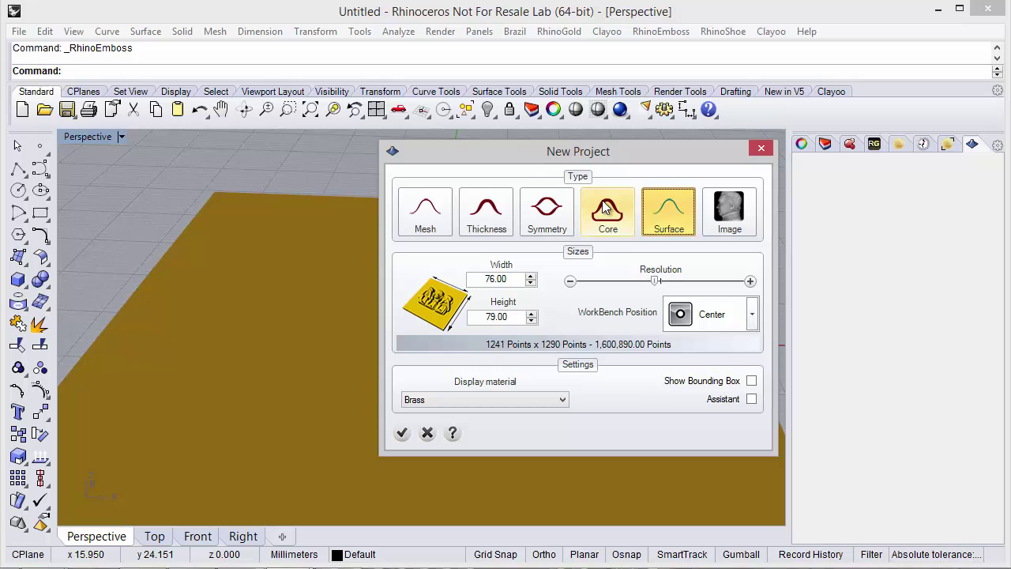
left_click(728, 219)
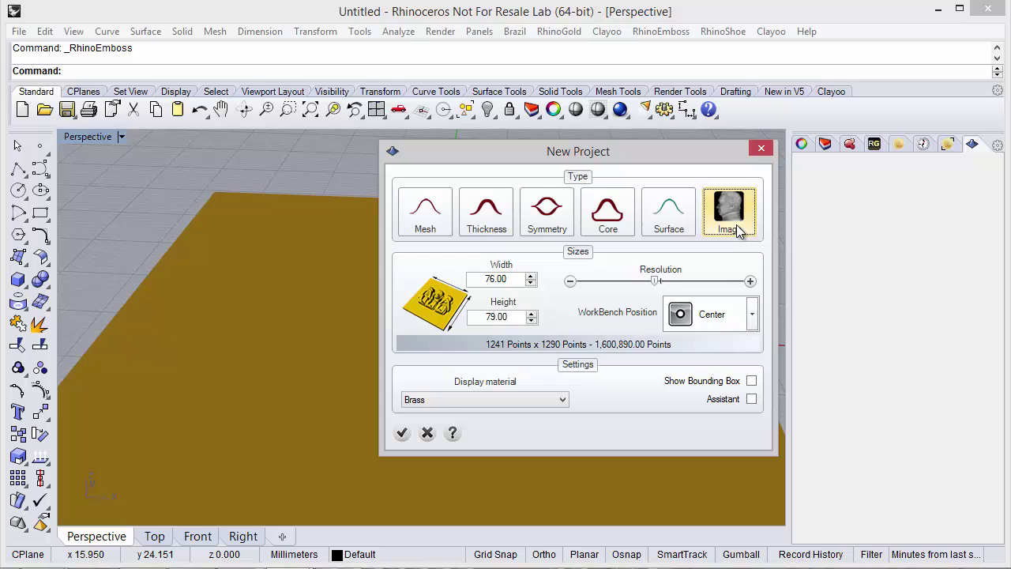
left_click(728, 211)
mouse_move(621, 149)
left_mouse_down()
mouse_move(590, 145)
mouse_move(618, 152)
left_mouse_up()
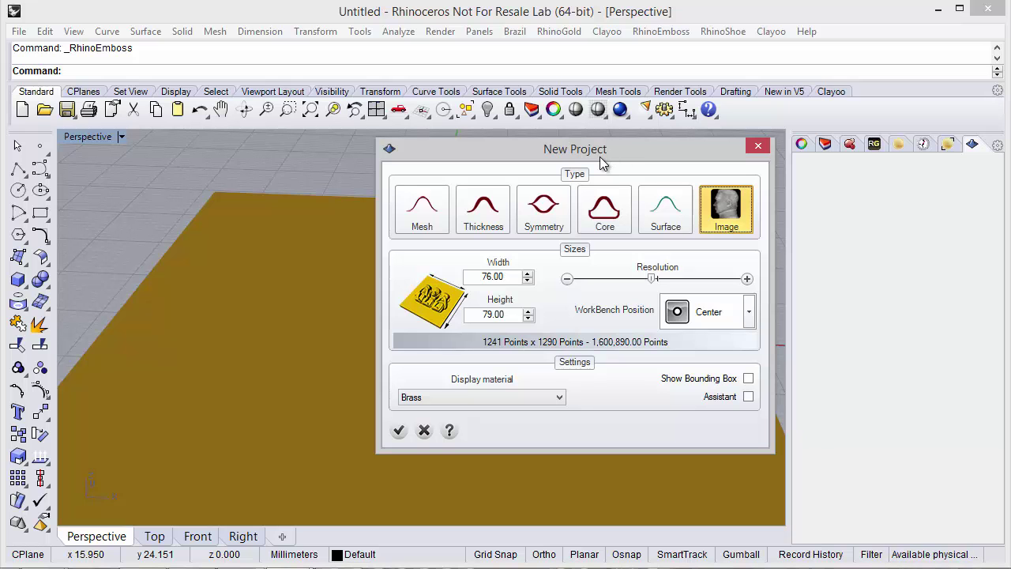
left_click_drag(589, 153, 596, 149)
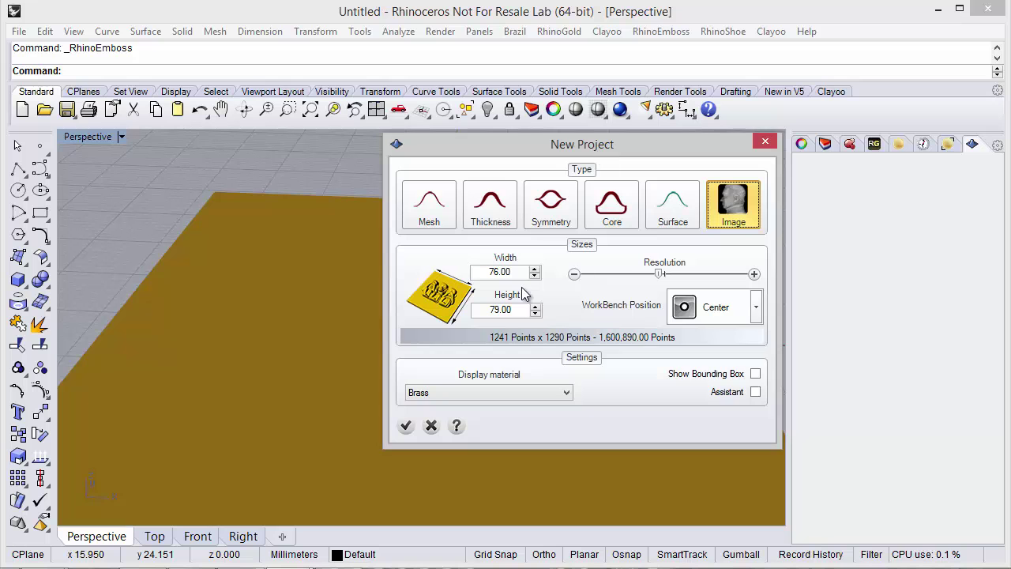
left_click_drag(504, 150, 710, 149)
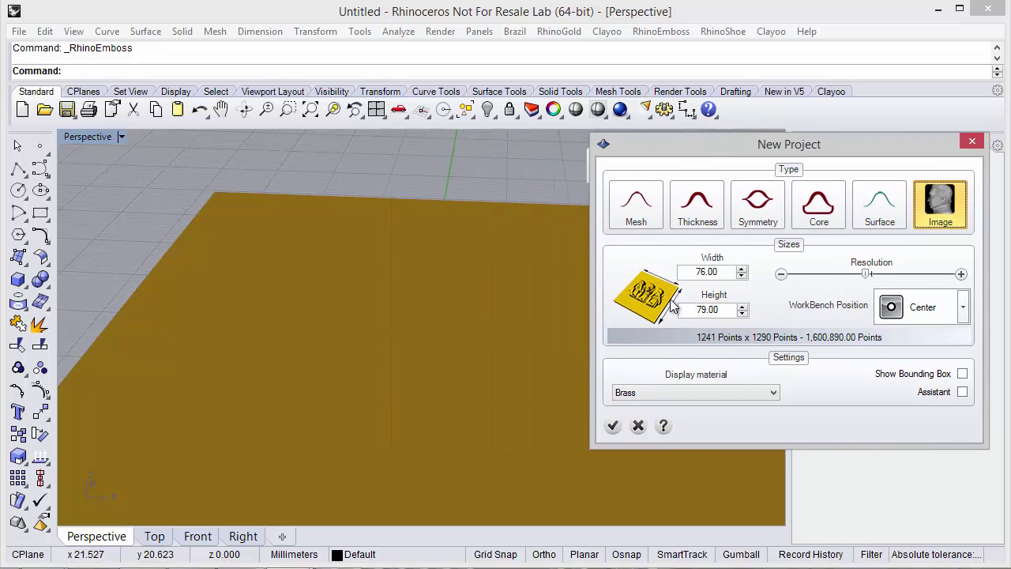
Step: Widen the workbench to 85 and raise its height to 87
left_click(742, 269)
left_click(741, 269)
left_click(742, 269)
left_click(742, 270)
left_click(742, 269)
left_click(741, 269)
left_click(741, 269)
left_click(742, 269)
left_click(742, 269)
left_click(741, 270)
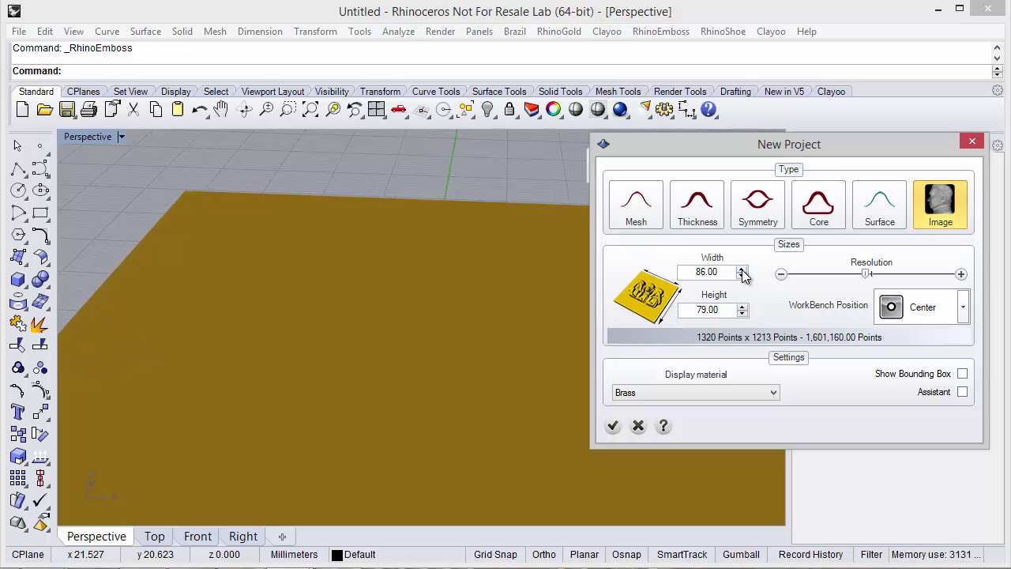
left_click(742, 269)
left_click(741, 269)
left_click(741, 306)
left_click(741, 307)
left_click(744, 307)
left_click(744, 306)
left_click(744, 306)
left_click(744, 306)
left_click(744, 306)
left_click(744, 307)
Step: Widen the brass workbench further to 96
left_click_drag(631, 150, 578, 149)
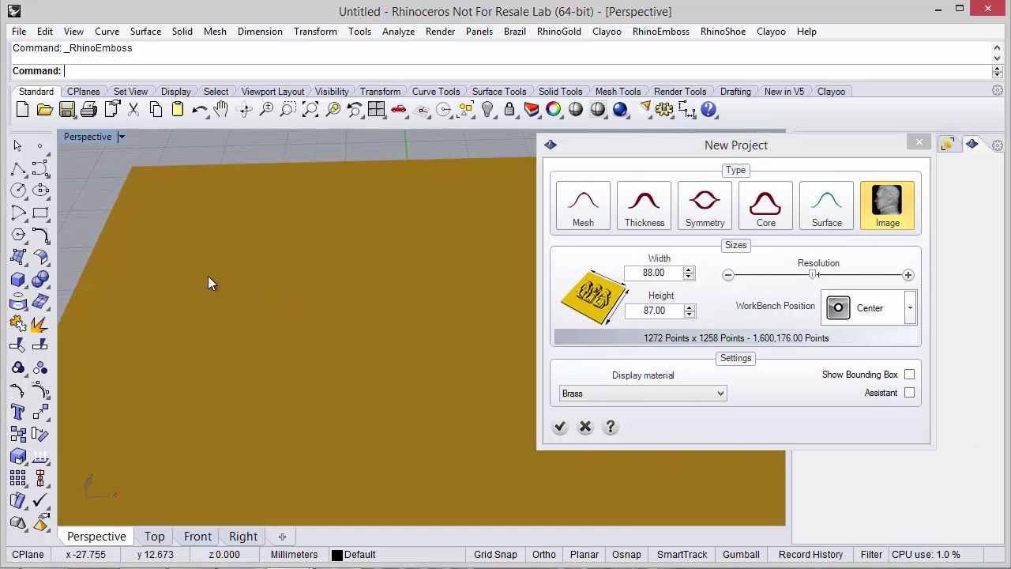
scroll(237, 288, "down", 3)
right_click_drag(221, 276, 272, 303)
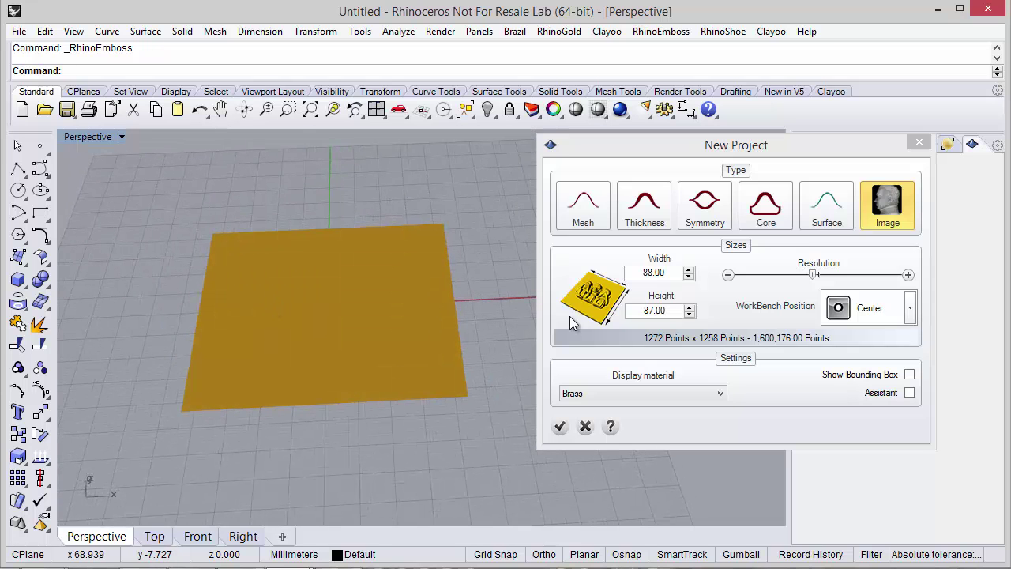
left_click(688, 269)
left_click(689, 269)
left_click(688, 269)
left_click(689, 270)
left_click(689, 270)
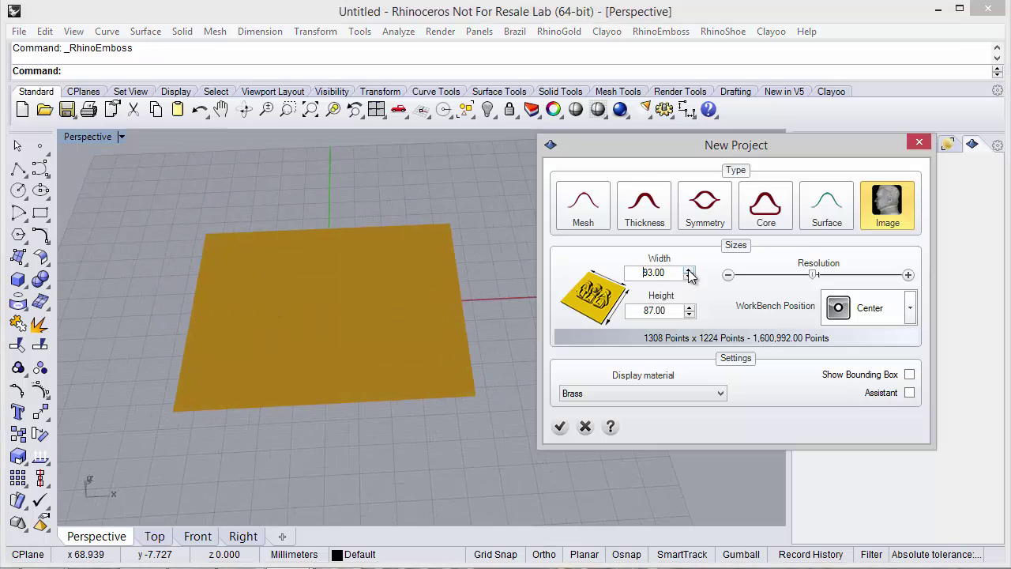
left_click(688, 271)
left_click(689, 271)
left_click(689, 270)
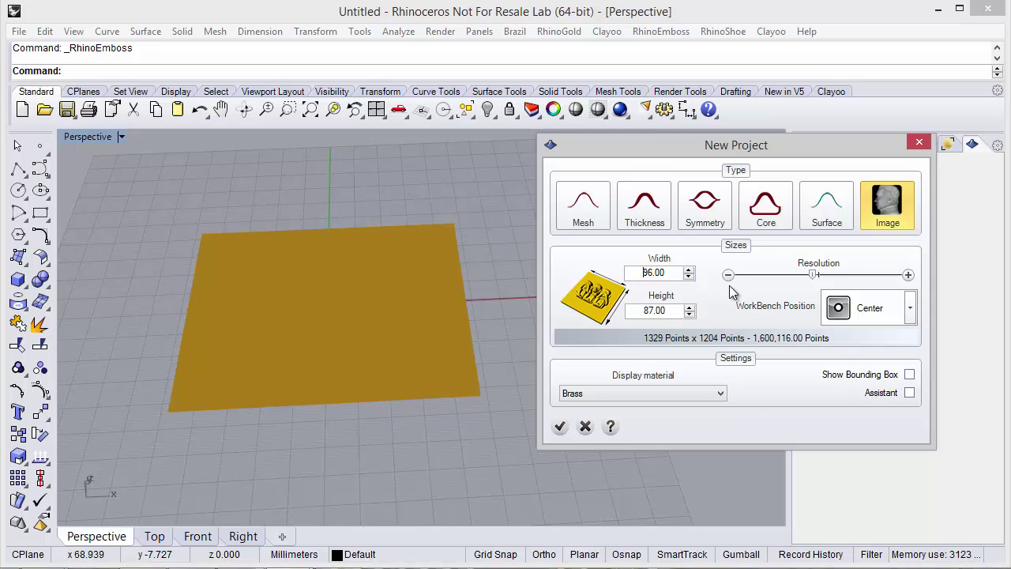
Step: Set the workbench resolution to 1486 x 1346 (2,000,156 points)
left_click_drag(812, 276, 905, 293)
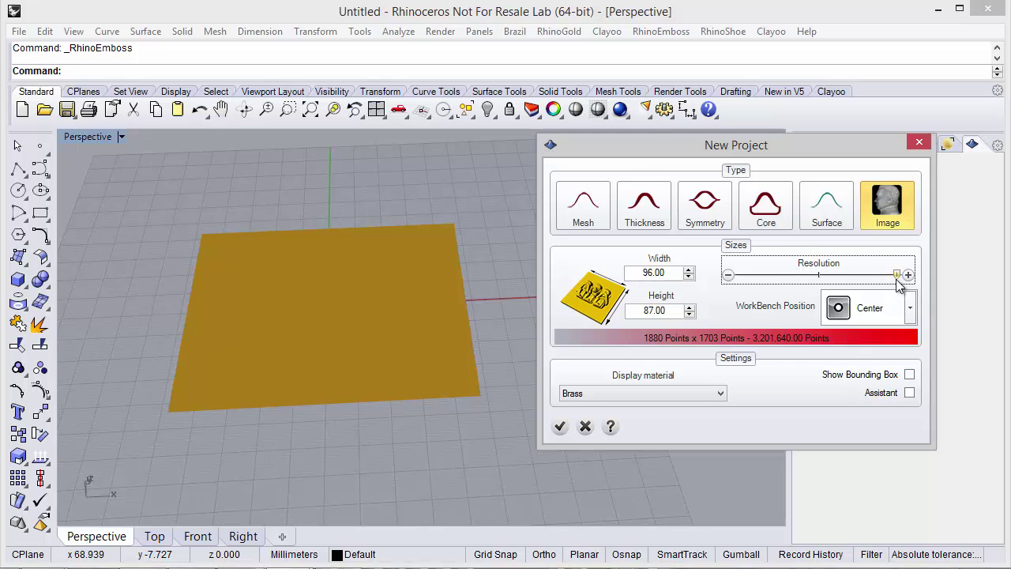
left_click_drag(780, 156, 636, 157)
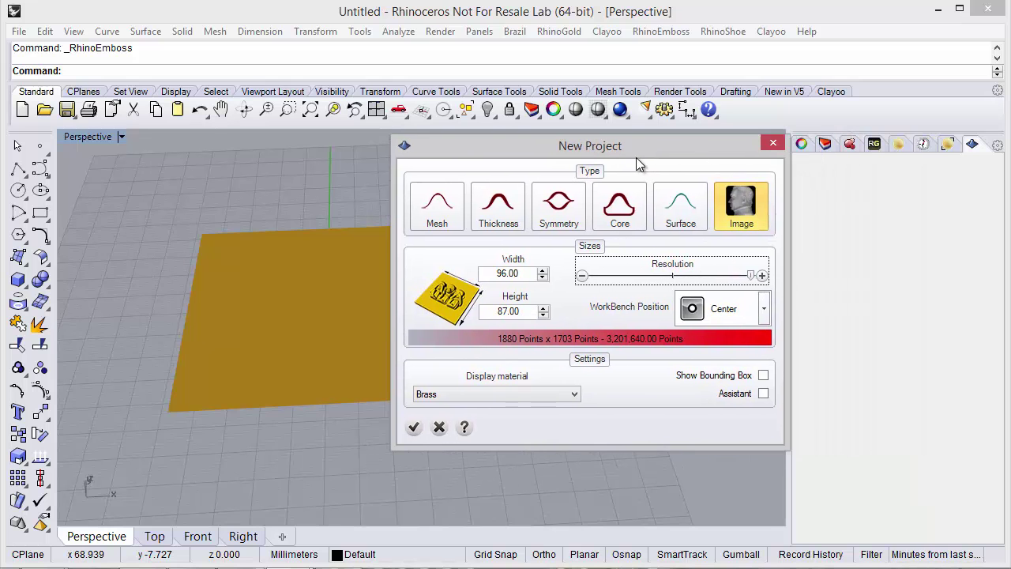
left_click(582, 276)
left_click(582, 276)
left_click(582, 276)
left_click_drag(575, 156, 690, 154)
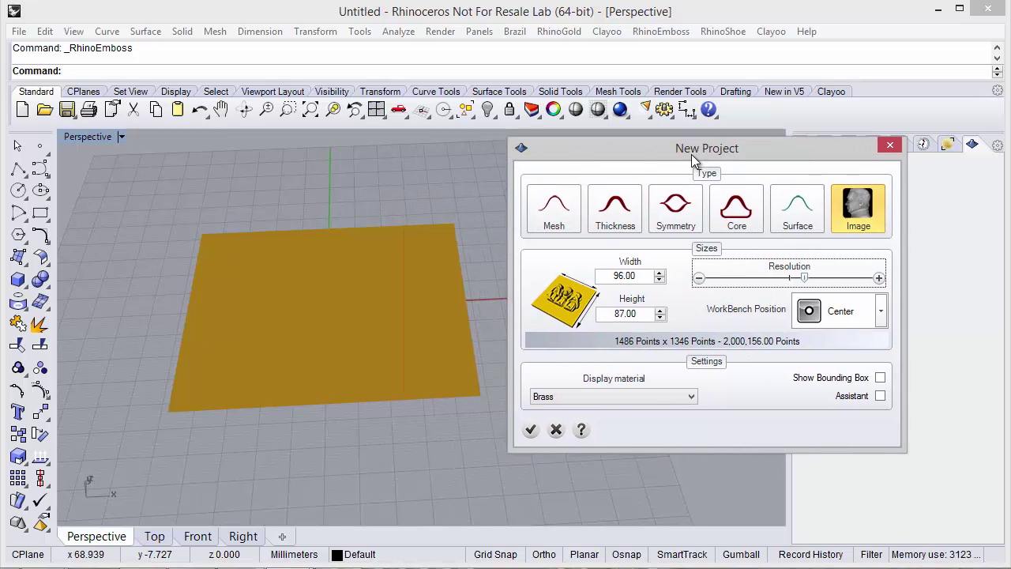
Step: Try the workbench position at top-left, top-right, bottom-left and bottom-right before choosing Center
left_click(819, 316)
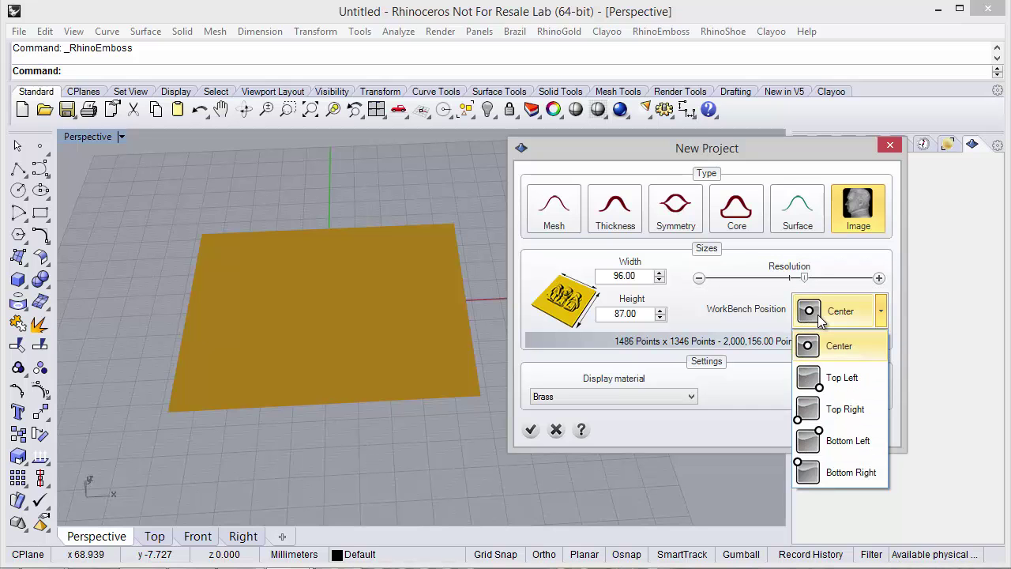
left_click(836, 383)
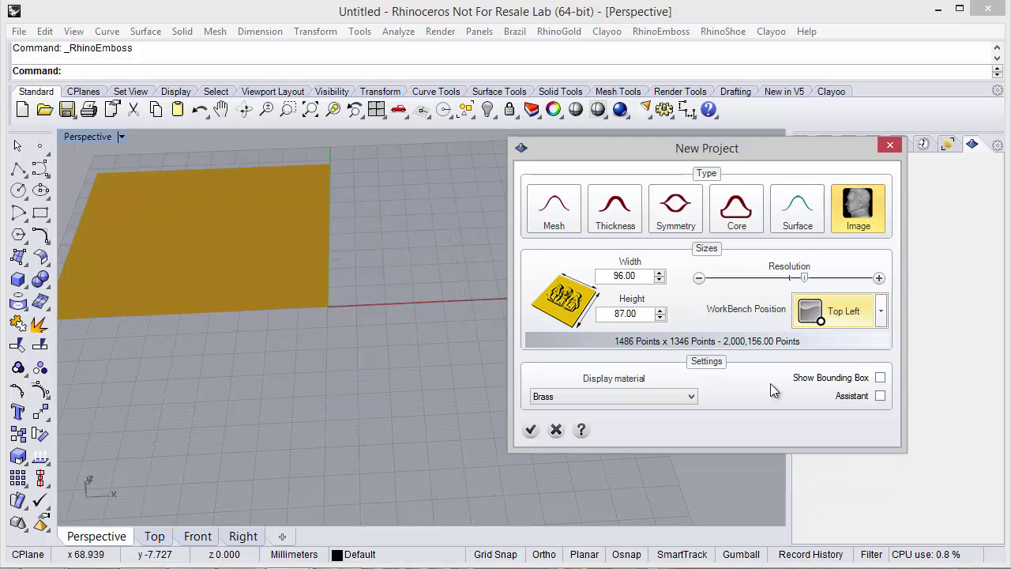
left_click(850, 321)
left_click(859, 411)
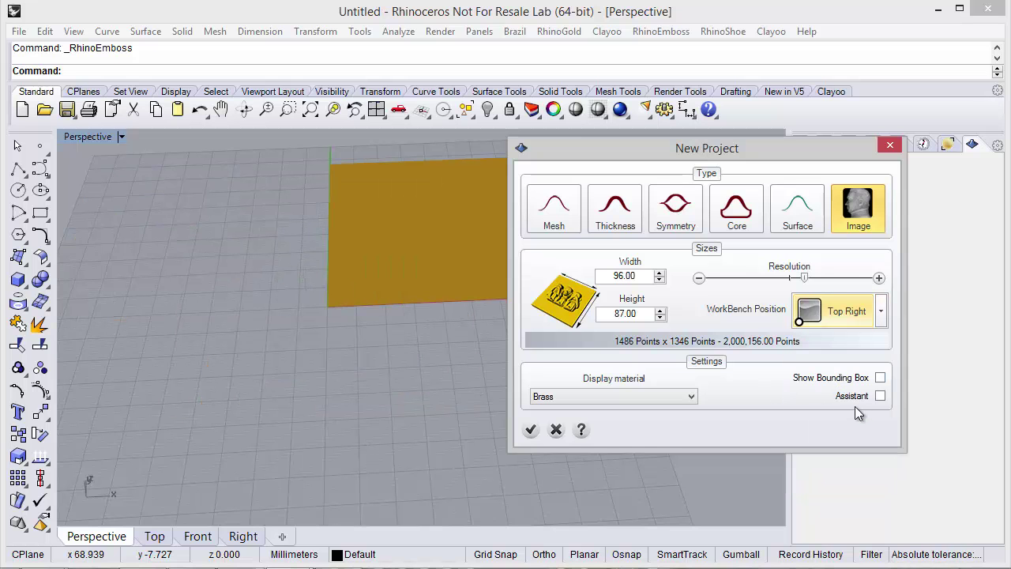
scroll(485, 345, "down", 4)
scroll(277, 339, "up", 3)
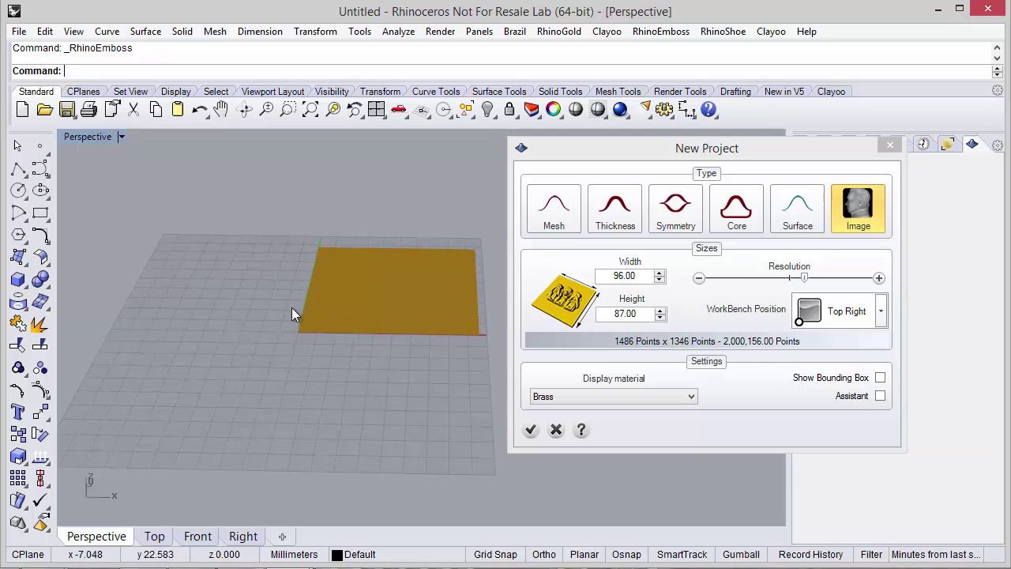
left_click(851, 312)
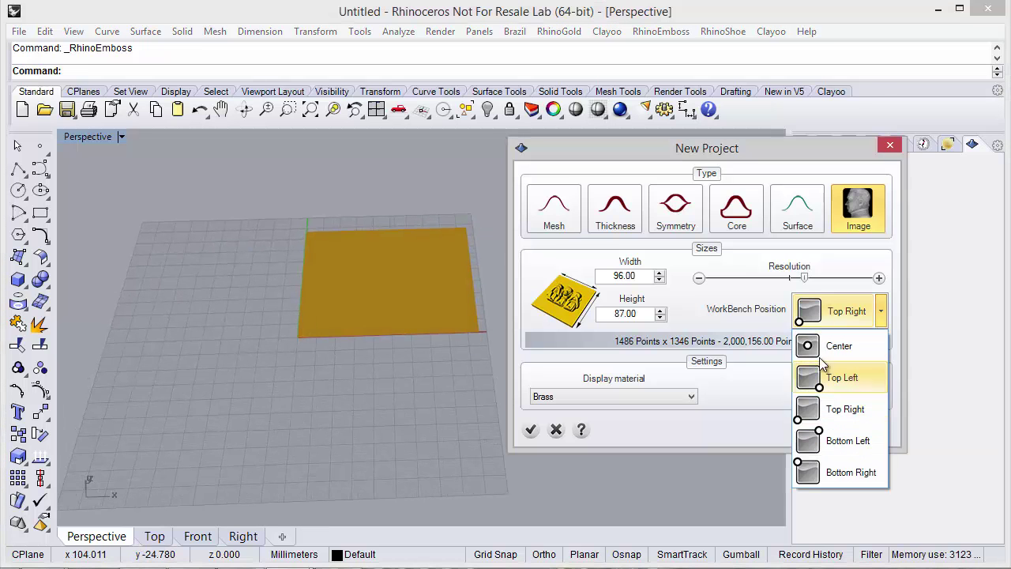
left_click(841, 442)
left_click(829, 316)
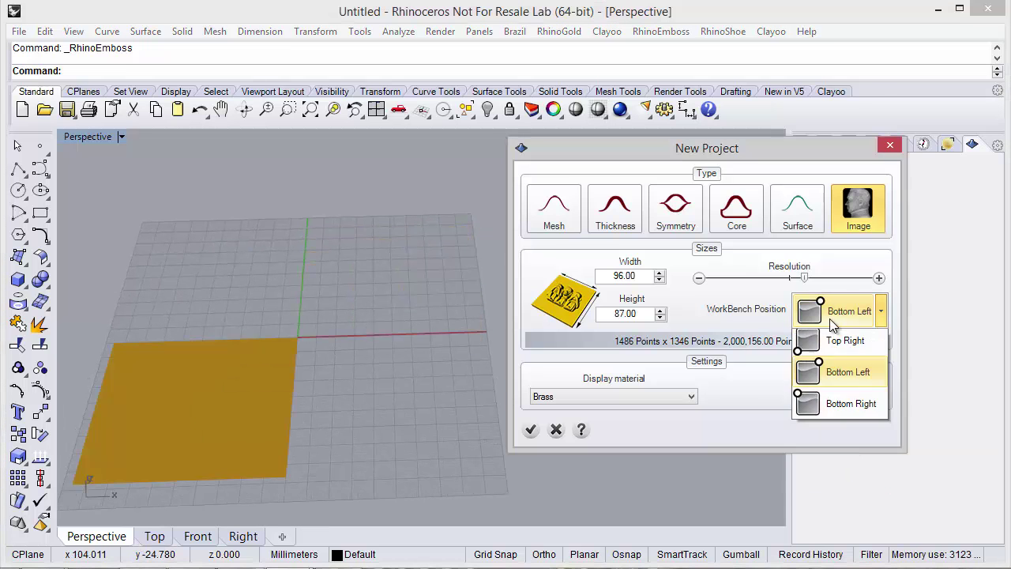
left_click(836, 472)
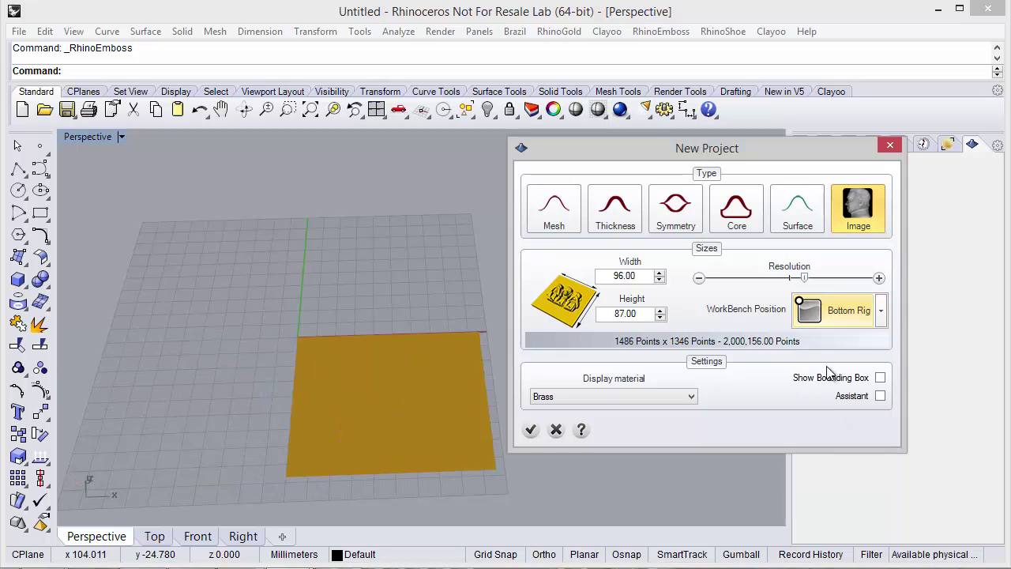
left_click(808, 311)
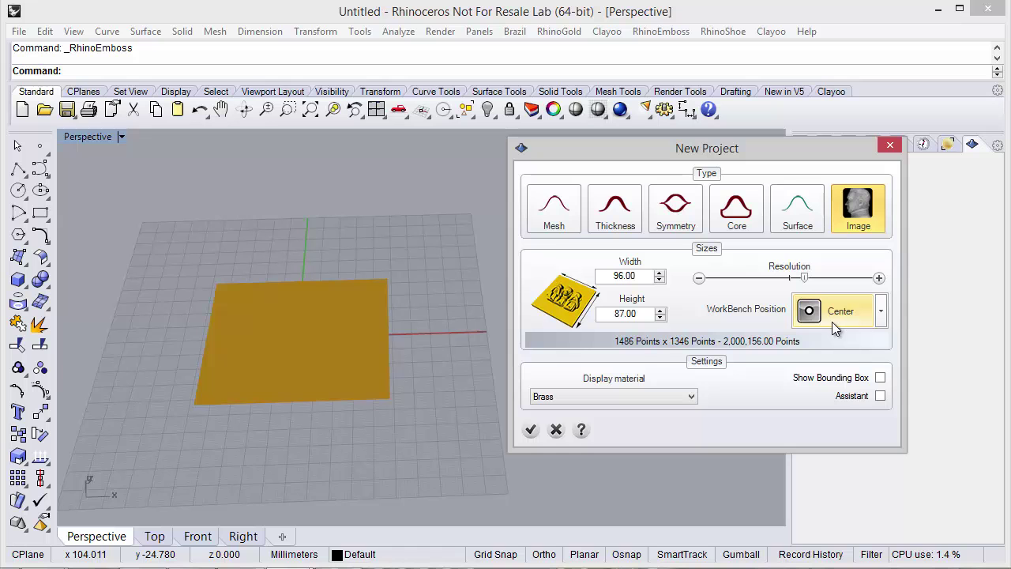
left_click(624, 396)
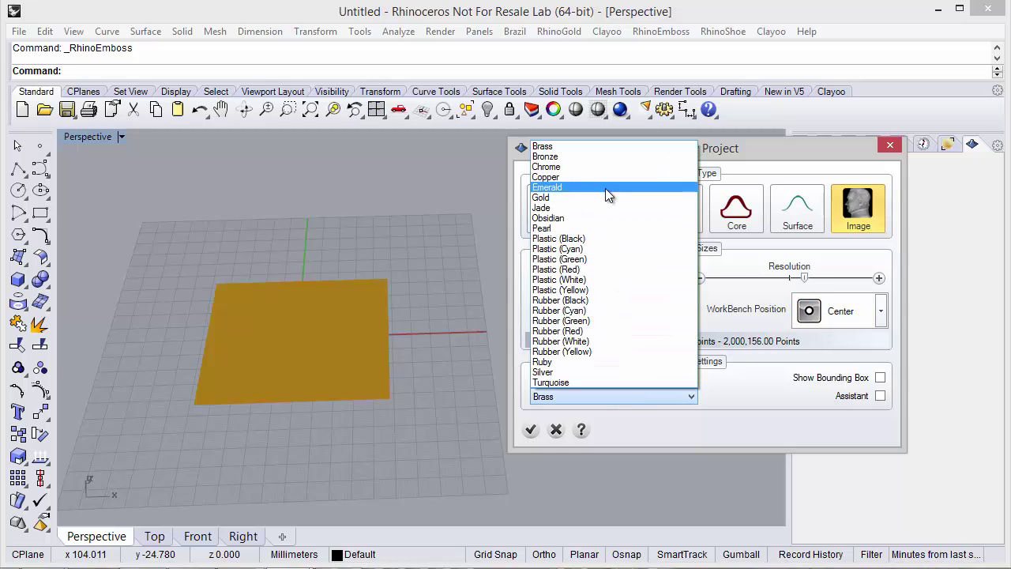
left_click(584, 198)
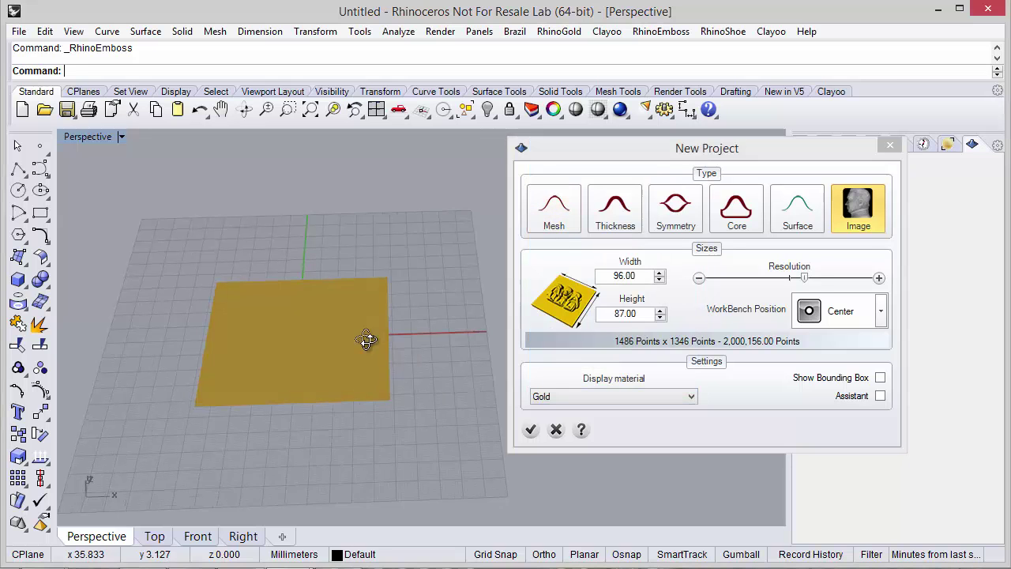
left_click(538, 397)
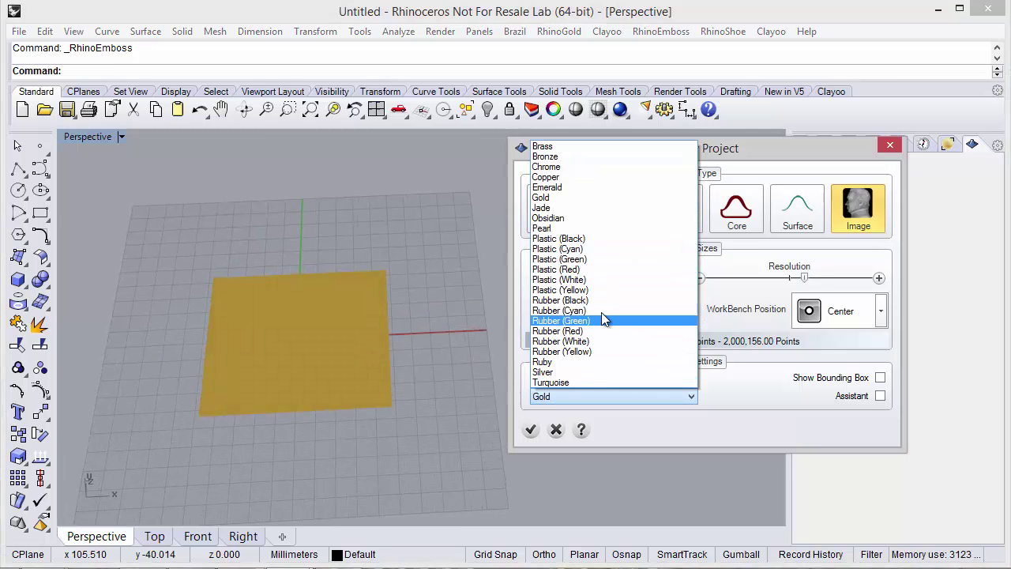
left_click(600, 372)
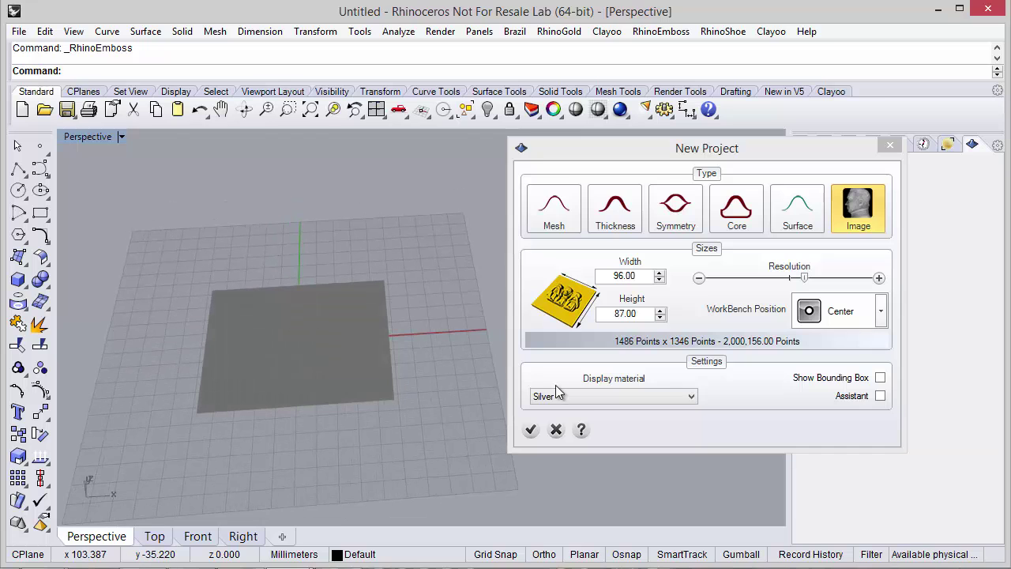
left_click(586, 397)
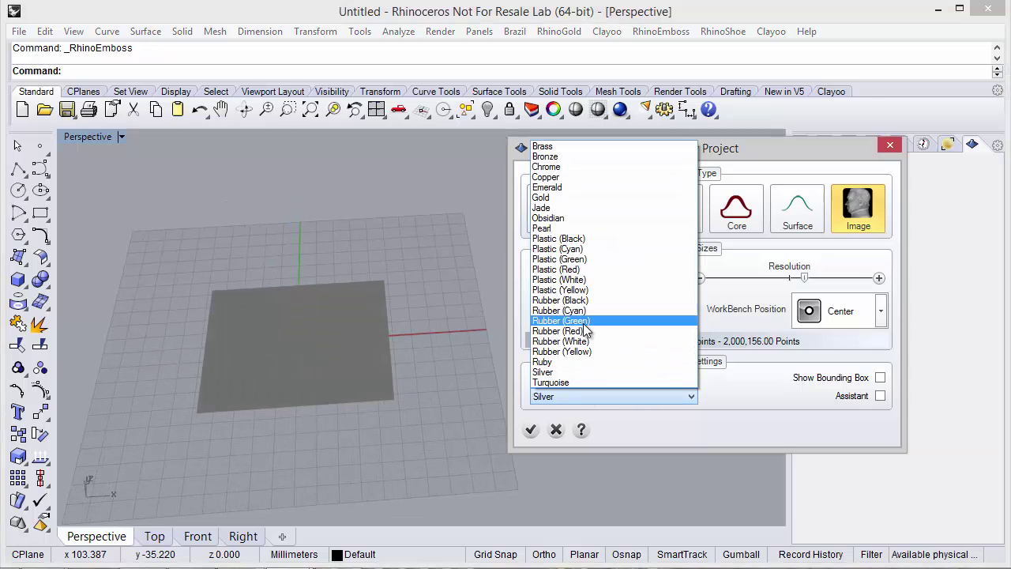
left_click(570, 220)
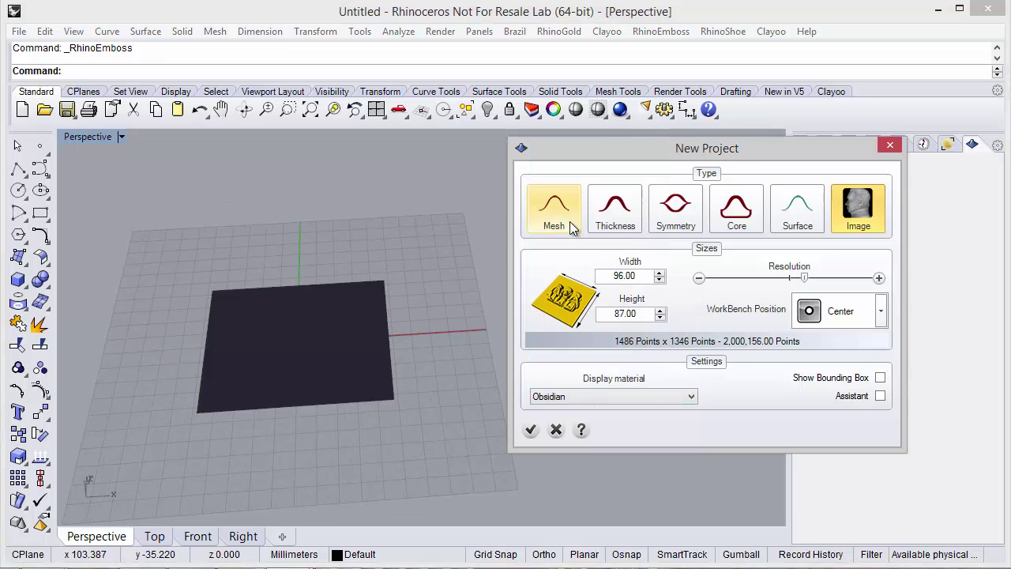
left_click(615, 399)
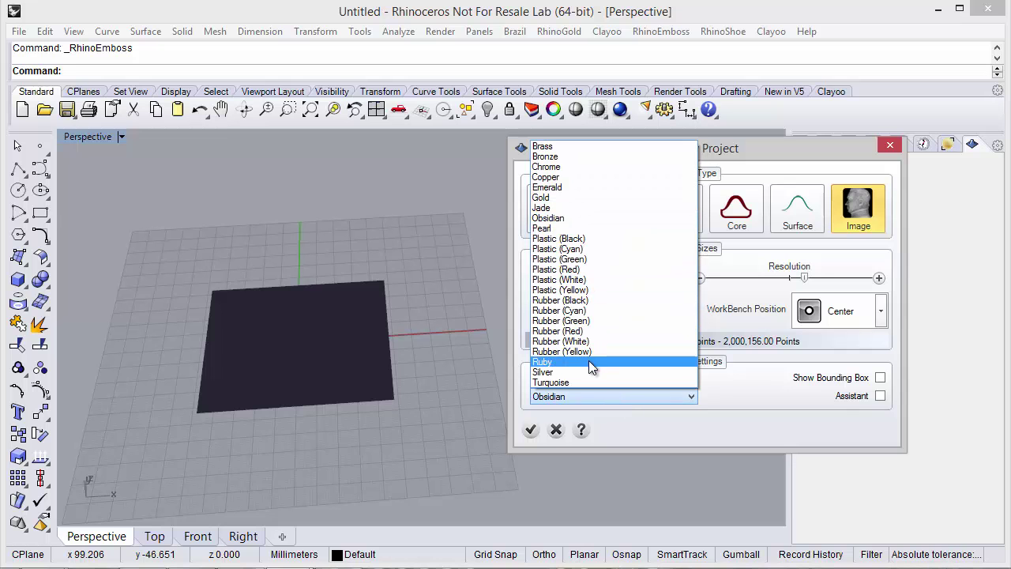
left_click(561, 147)
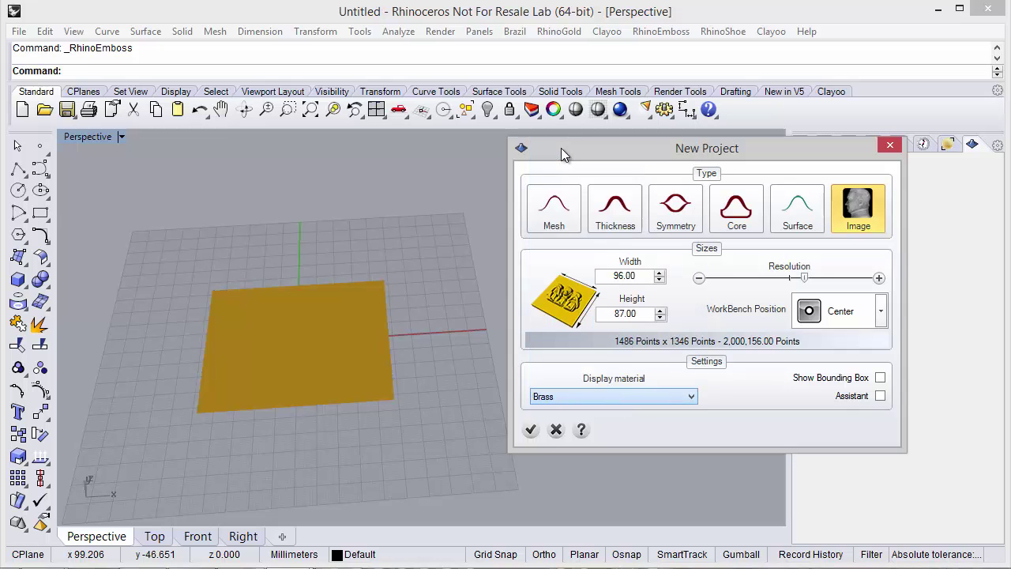
scroll(285, 385, "up", 2)
right_click_drag(285, 384, 295, 341)
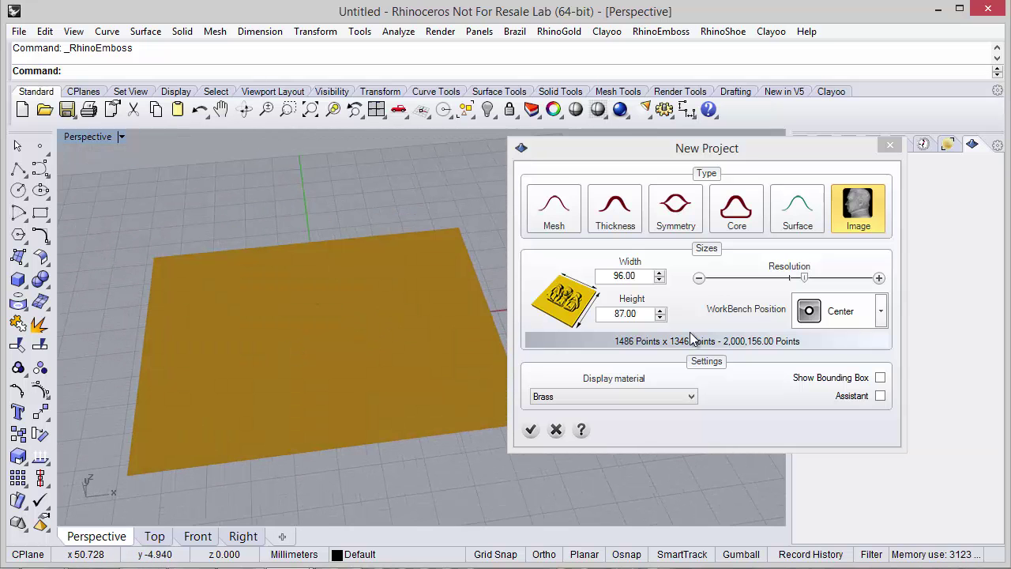
Step: Enable the Assistant option and shift the New Project dialog left
left_click(880, 379)
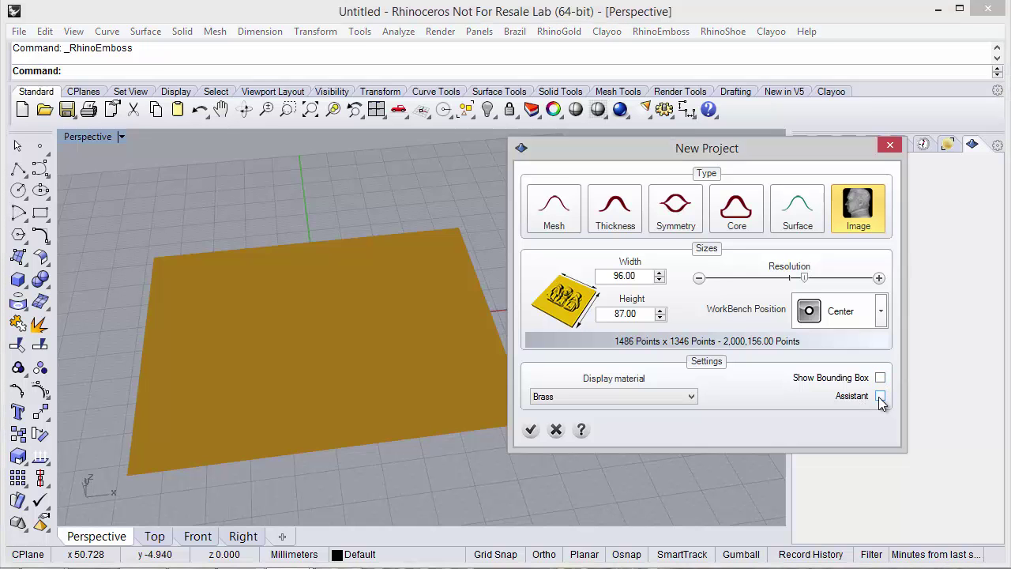
left_click_drag(746, 154, 621, 154)
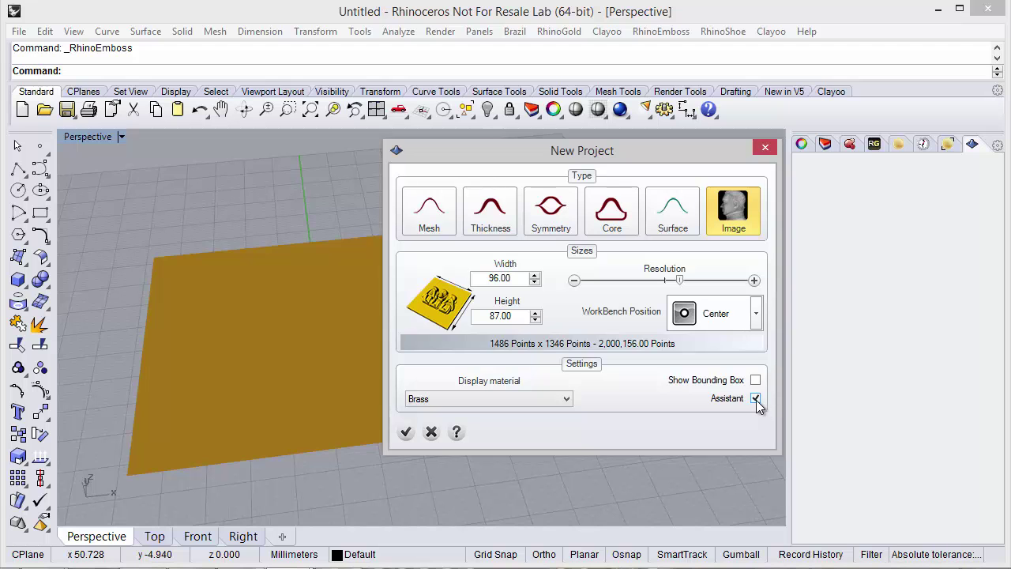
mouse_move(611, 153)
left_mouse_down()
mouse_move(598, 156)
mouse_move(612, 158)
left_mouse_up()
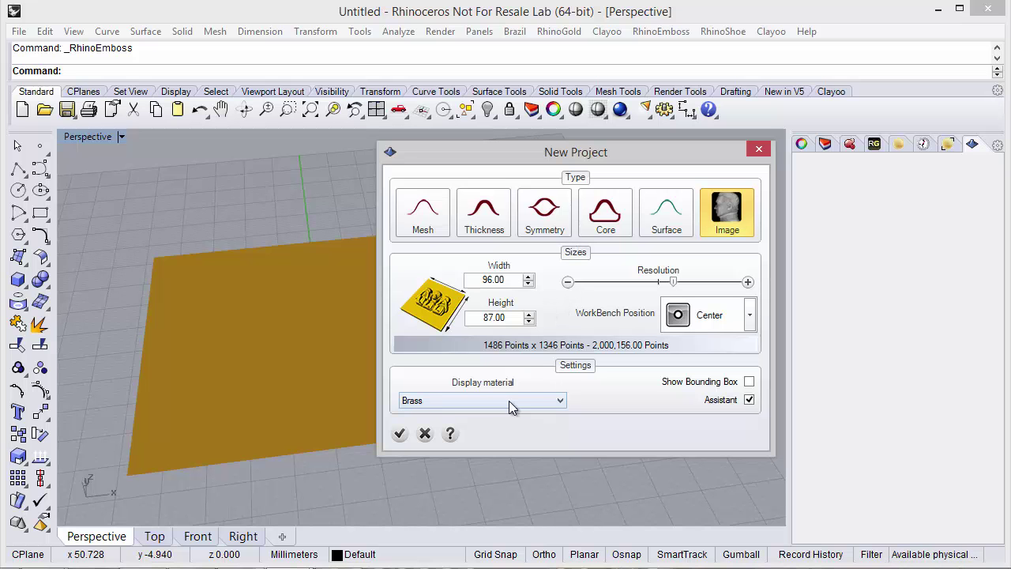
Step: Create the 96 x 87 brass workbench, zoom it into view, and add a first emboss operation
left_click(399, 434)
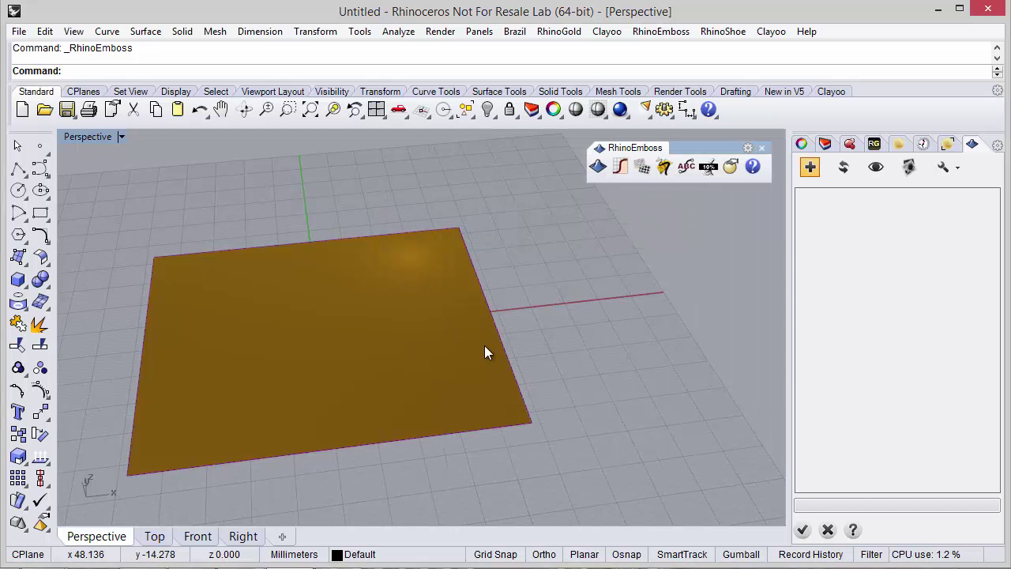
right_click_drag(408, 334, 226, 373)
scroll(325, 360, "up", 3)
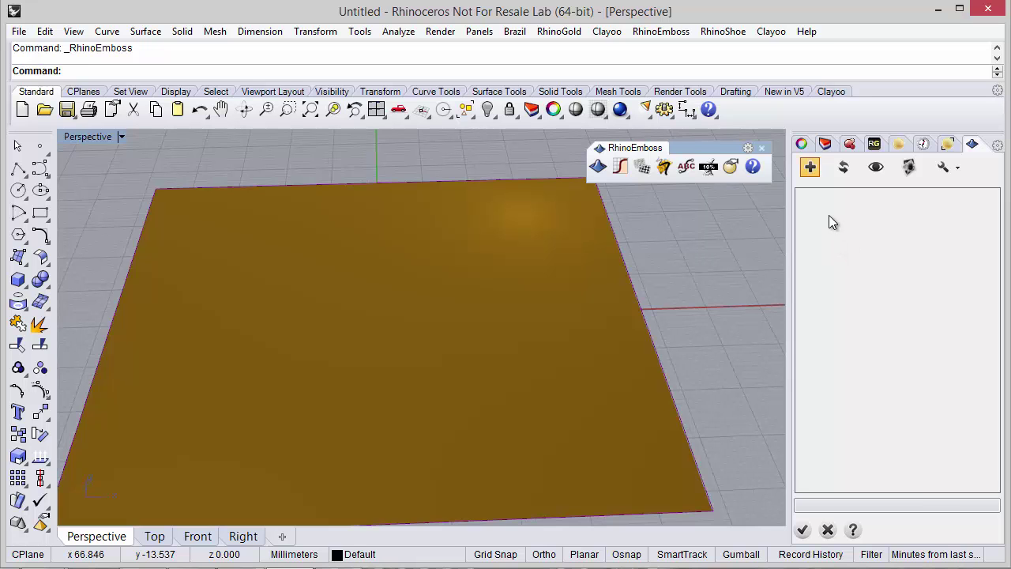
left_click(810, 172)
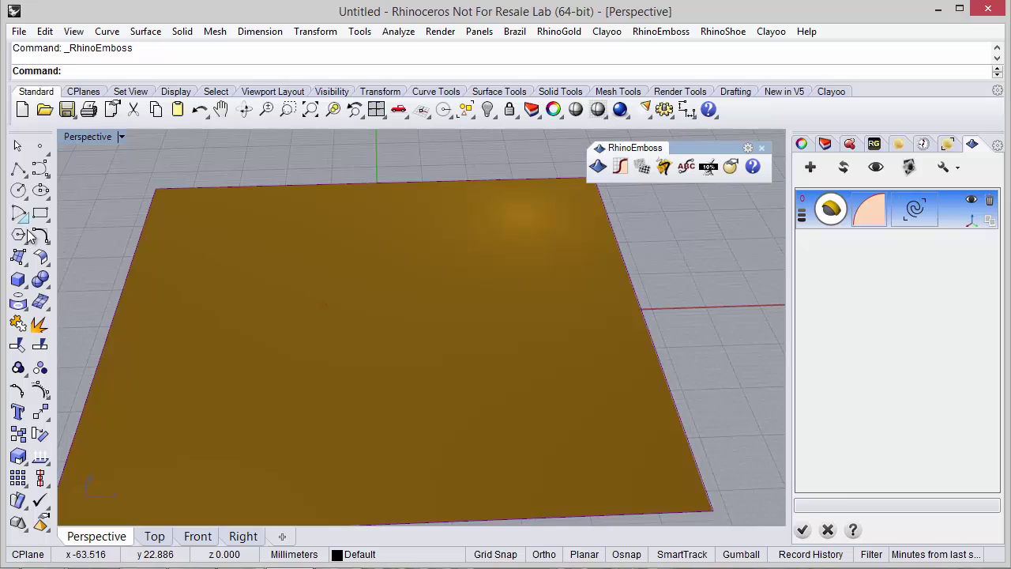
Step: Draw a circle on the brass workbench
left_click(18, 191)
left_click(357, 318)
left_click(401, 370)
Step: Assign the circle as the first emboss operation's curve
left_click(916, 216)
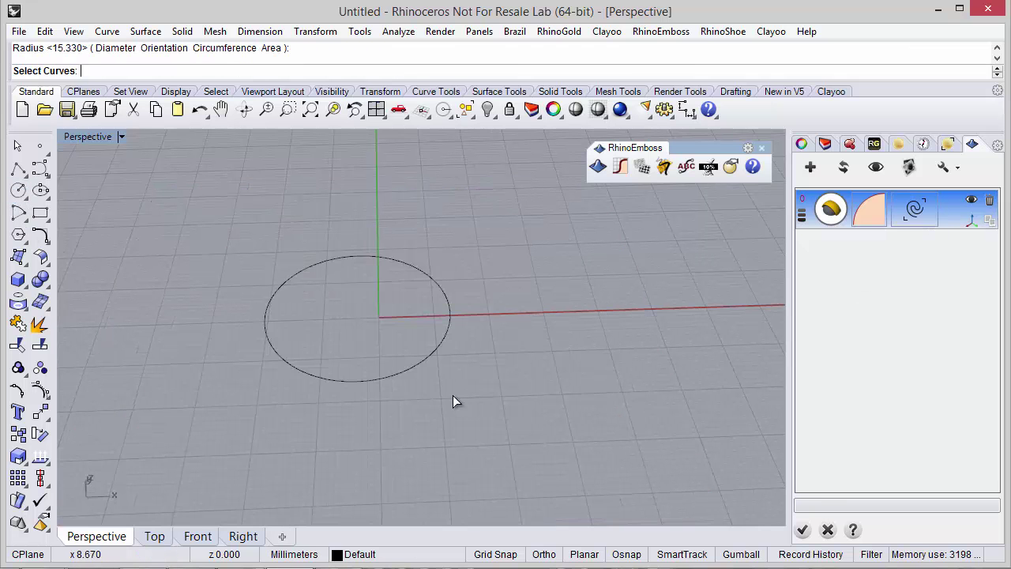
left_click(410, 370)
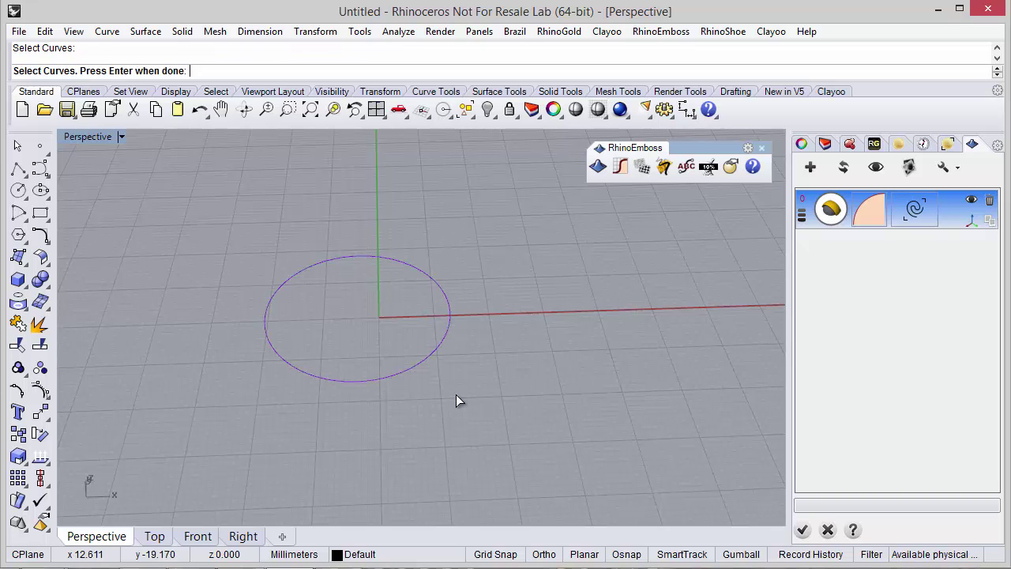
key("Return")
key("Return")
right_click_drag(519, 395, 535, 374)
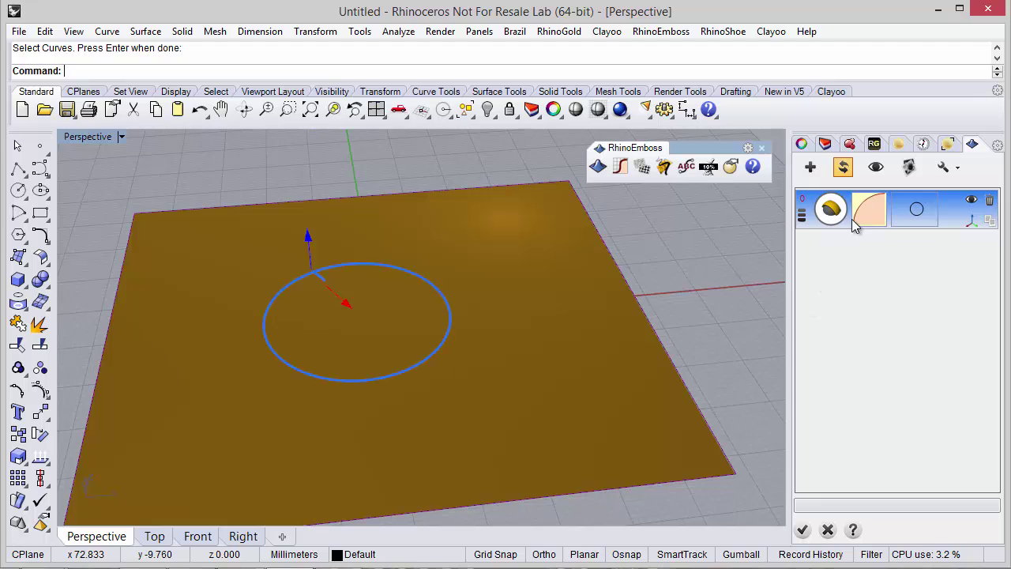
Step: Refresh to emboss the circle as a raised dome, then reopen Project Settings
left_click(843, 169)
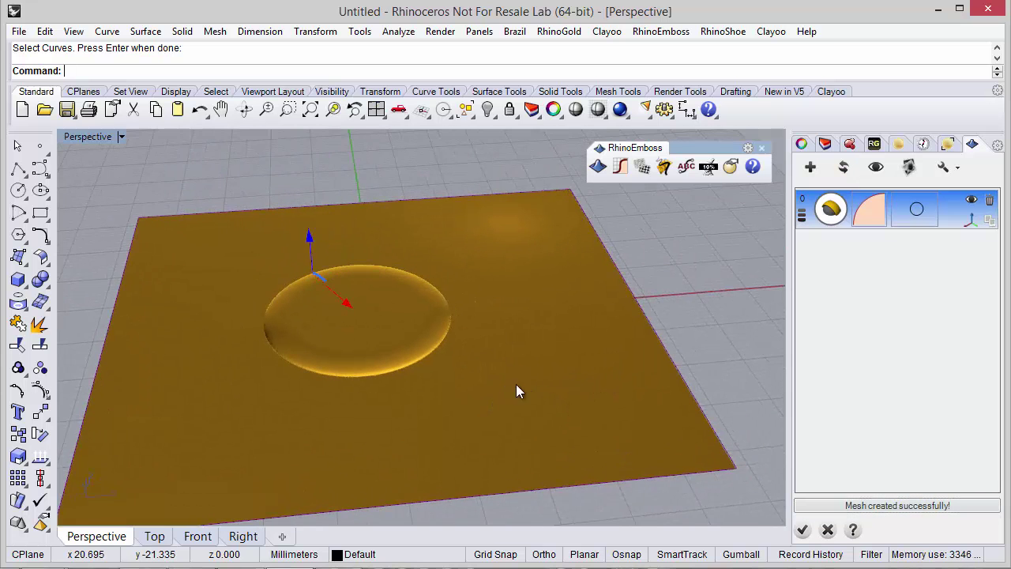
left_click(942, 169)
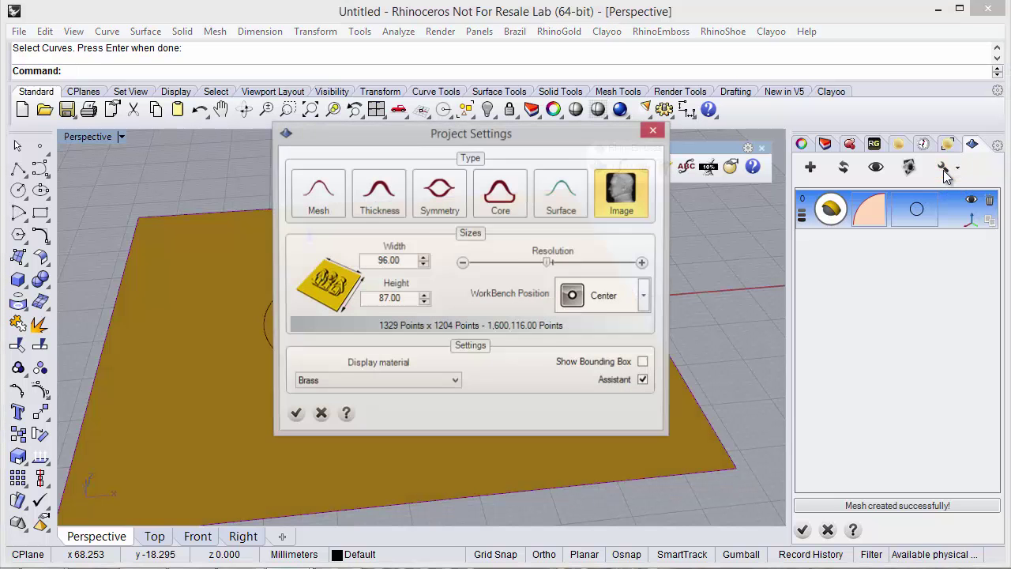
Step: Set the project type to Mesh with Delete Base enabled and apply the settings
left_click(323, 205)
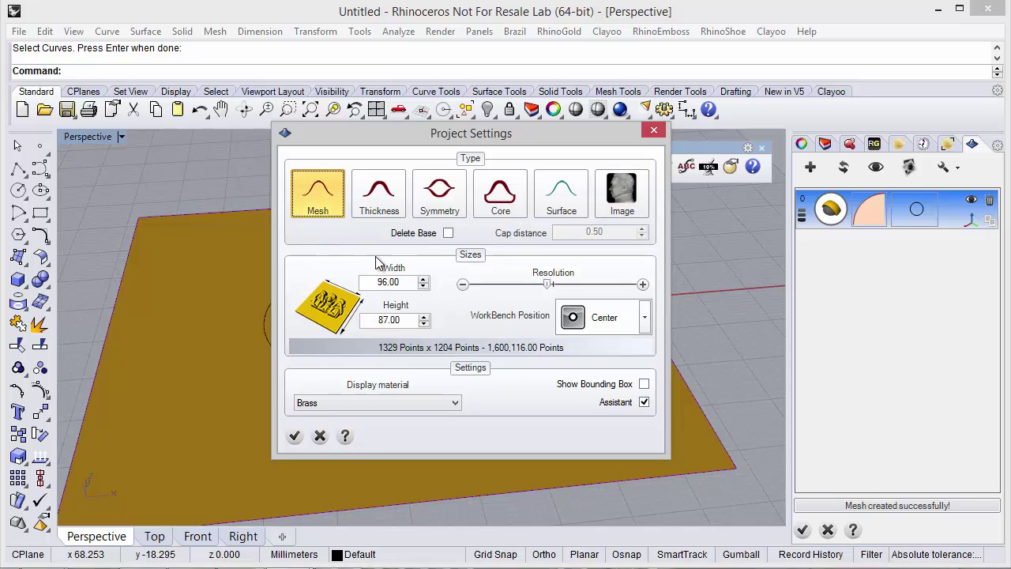
left_click(447, 233)
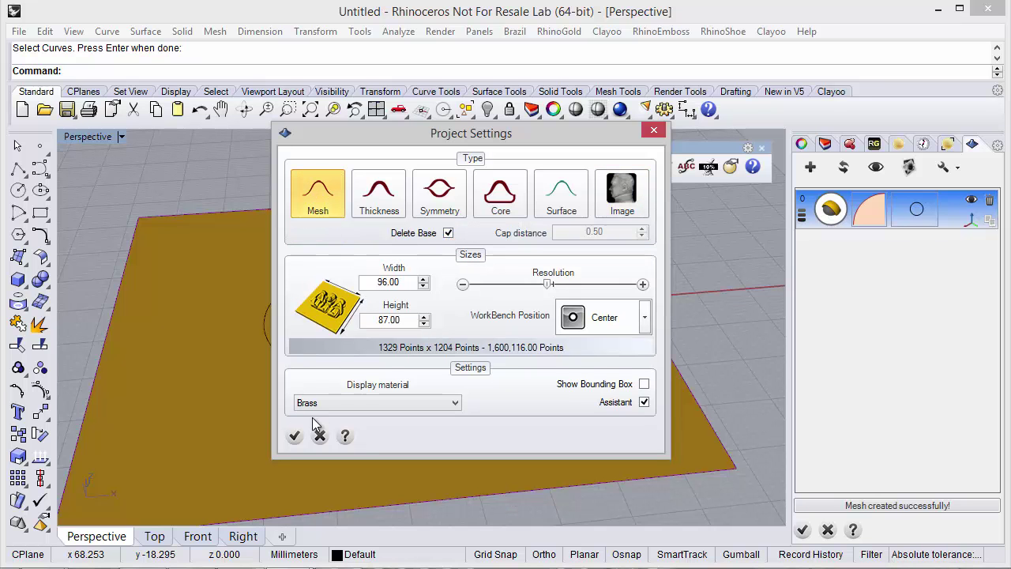
left_click(295, 436)
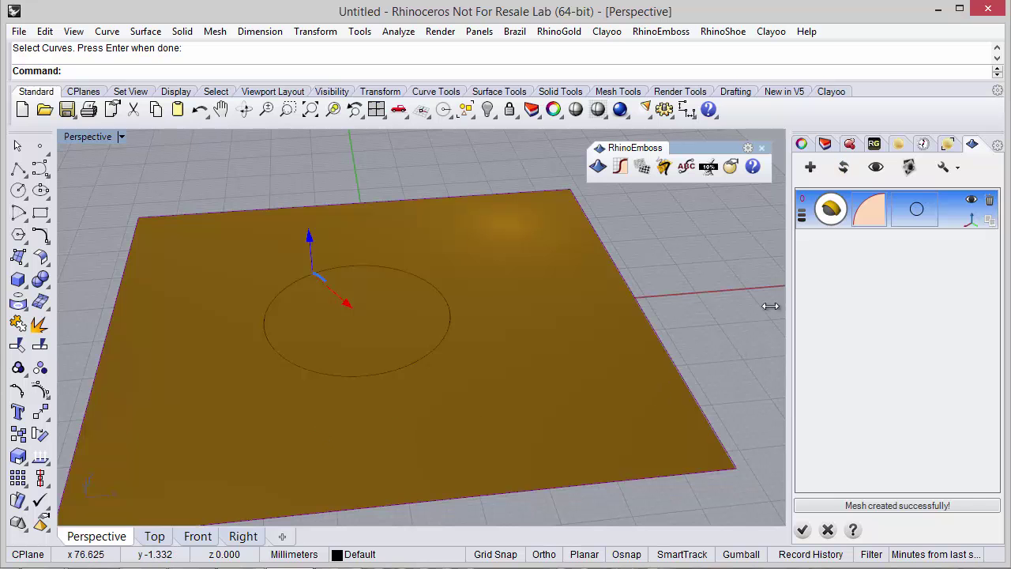
Step: Regenerate the emboss as a free-standing brass domed disc and orbit to inspect it
left_click(835, 172)
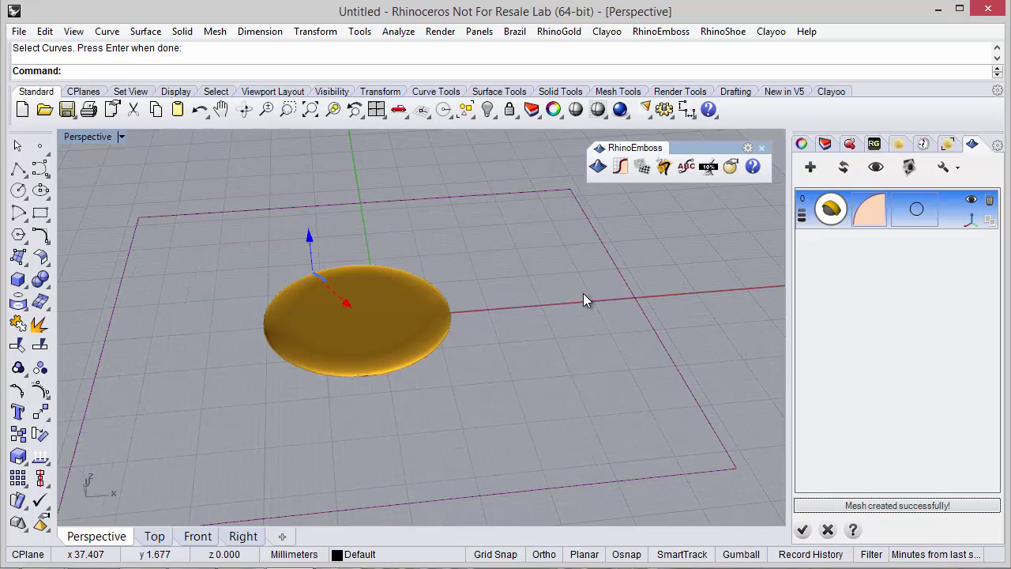
mouse_move(532, 304)
right_mouse_down()
mouse_move(535, 374)
mouse_move(537, 316)
right_mouse_up()
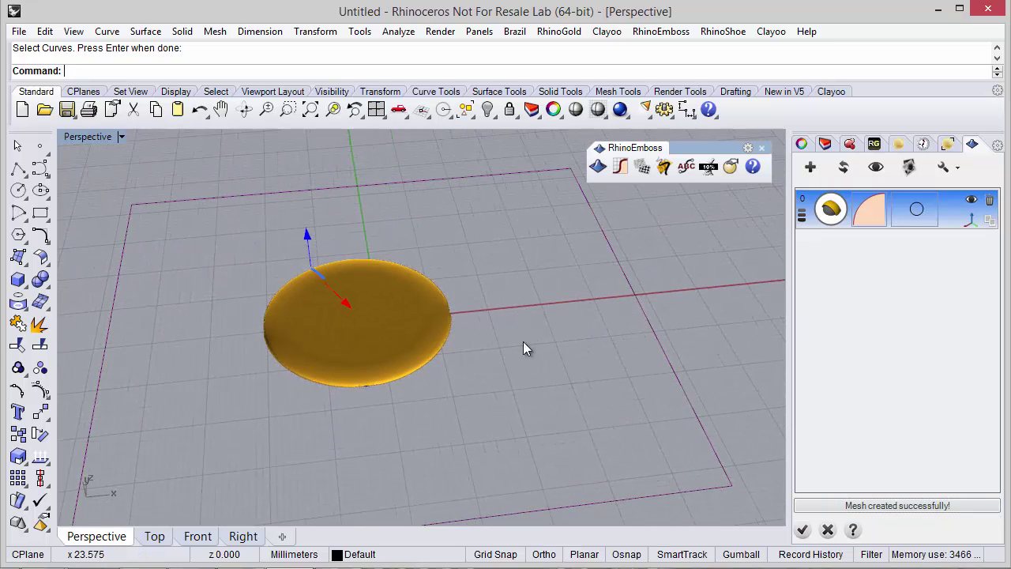
right_click_drag(187, 332, 411, 328)
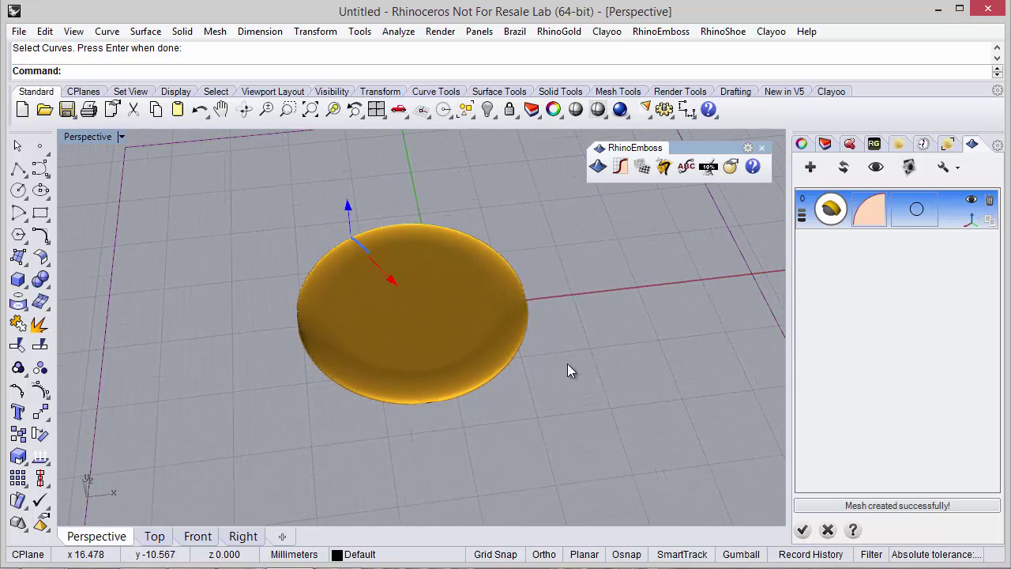